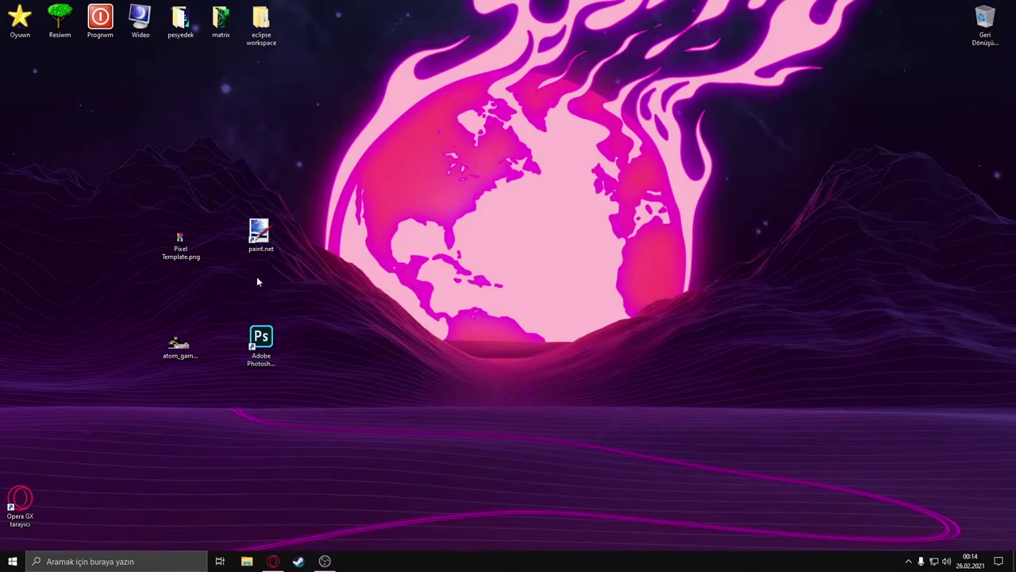
Step: Launch Photoshop, open Pixel Template.png and zoom in on the 20×20 character
{"action": "double_click", "coordinate": [261, 339]}
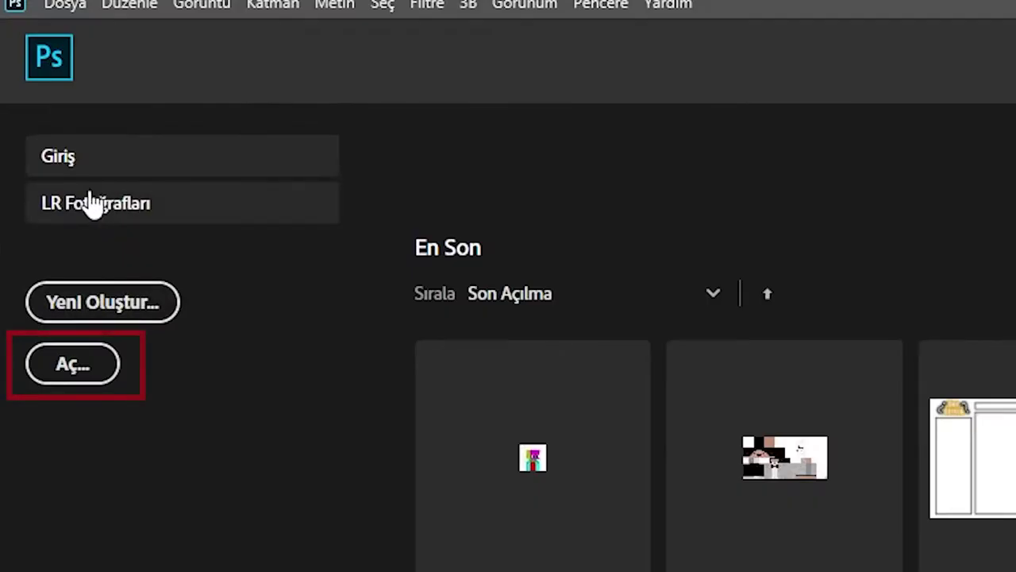
{"action": "left_click", "coordinate": [32, 155]}
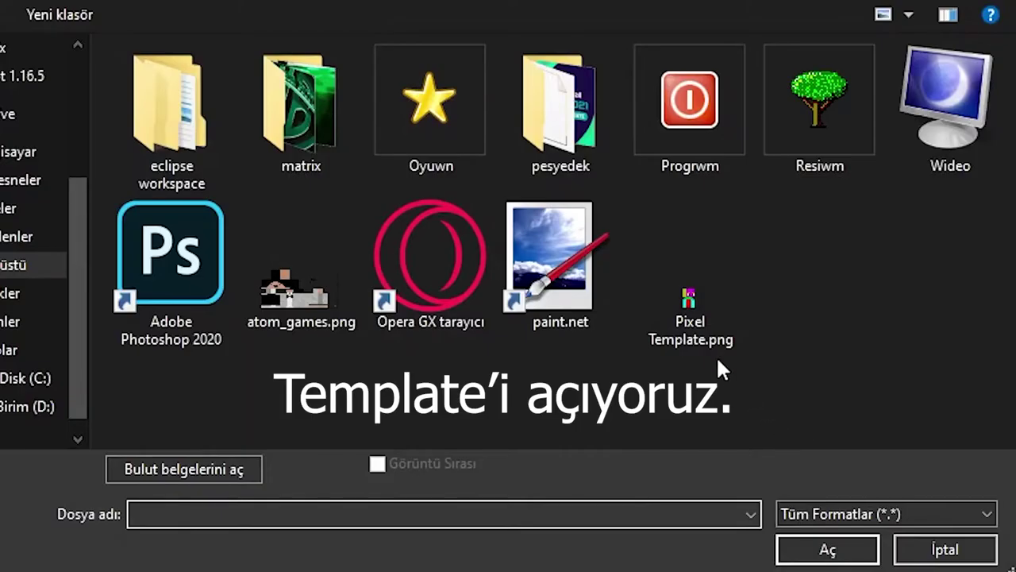
{"action": "double_click", "coordinate": [362, 193]}
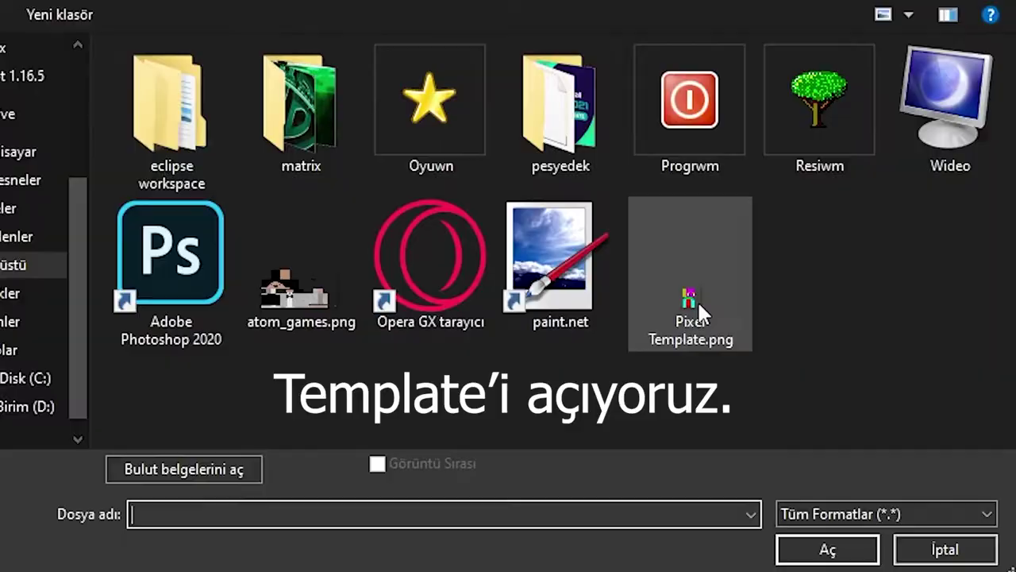
{"action": "scroll", "coordinate": [397, 298], "scroll_direction": "up", "scroll_amount": 1}
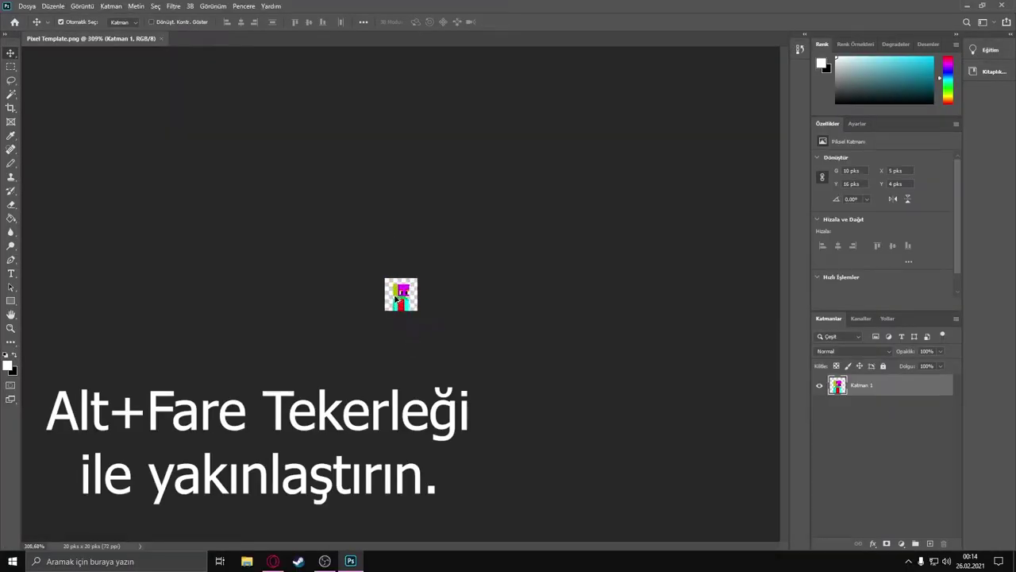
{"action": "scroll", "coordinate": [395, 299], "scroll_direction": "up", "scroll_amount": 2}
{"action": "scroll", "coordinate": [389, 303], "scroll_direction": "up", "scroll_amount": 2}
{"action": "scroll", "coordinate": [383, 306], "scroll_direction": "up", "scroll_amount": 1}
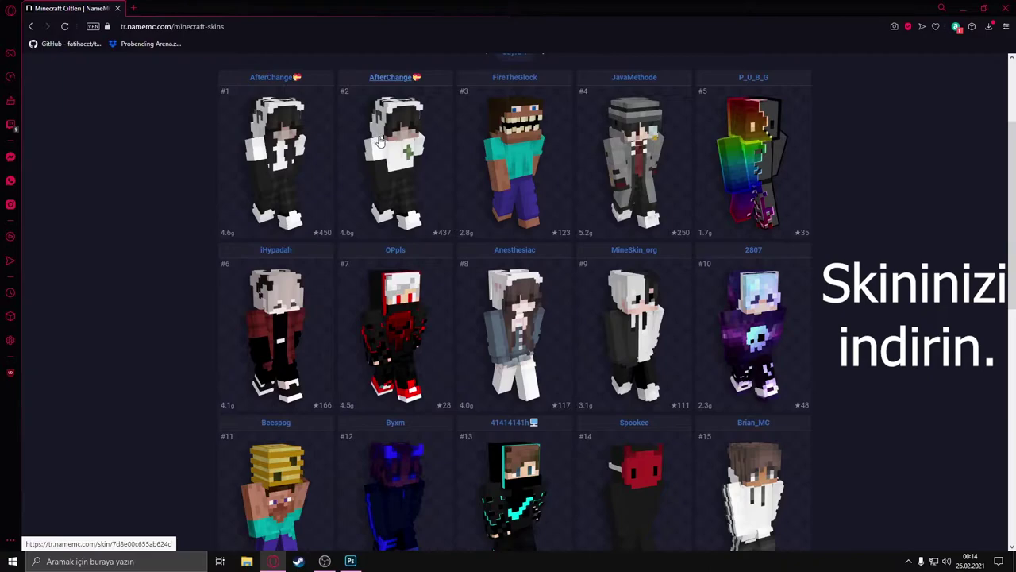
{"action": "scroll", "coordinate": [379, 144], "scroll_direction": "down", "scroll_amount": 1}
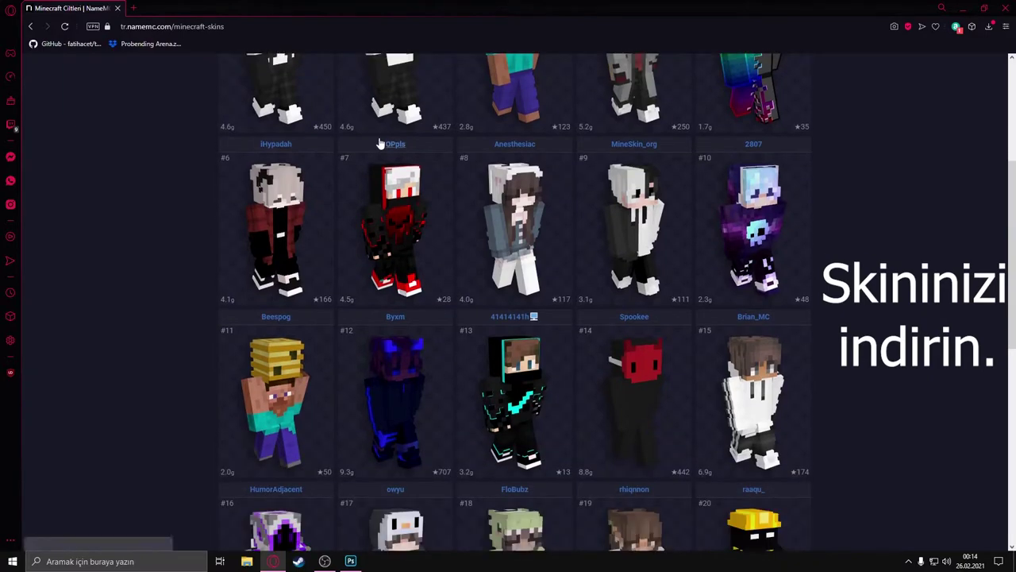
Step: Open NameMC skin #15, brown hair and white hoodie, and download its image
{"action": "left_click", "coordinate": [756, 385]}
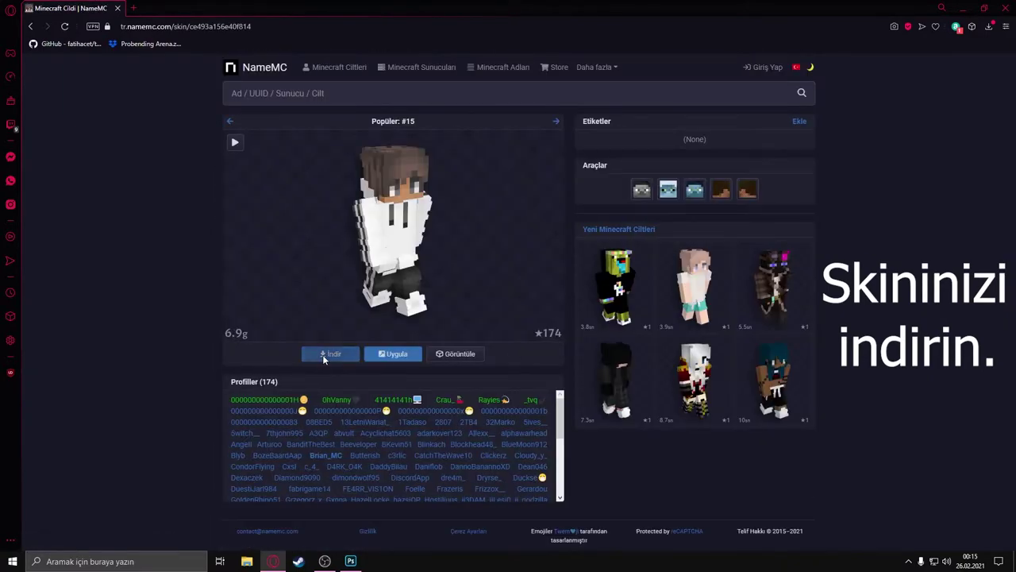
{"action": "left_click", "coordinate": [323, 356]}
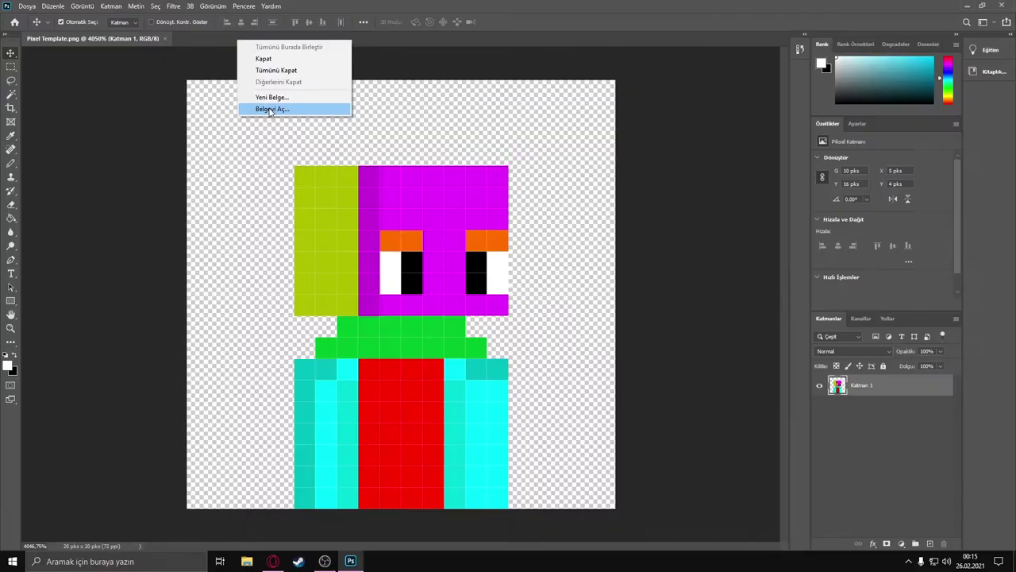
Step: Open ce493a156e40f814.png from the Downloads folder and zoom in on it
{"action": "left_click", "coordinate": [441, 291]}
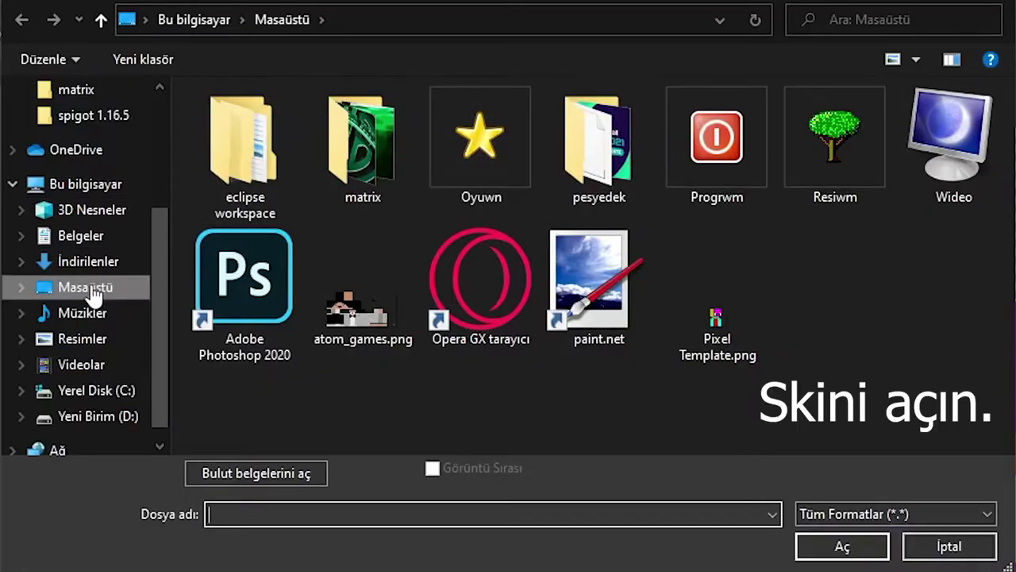
{"action": "left_click", "coordinate": [53, 148]}
{"action": "double_click", "coordinate": [254, 151]}
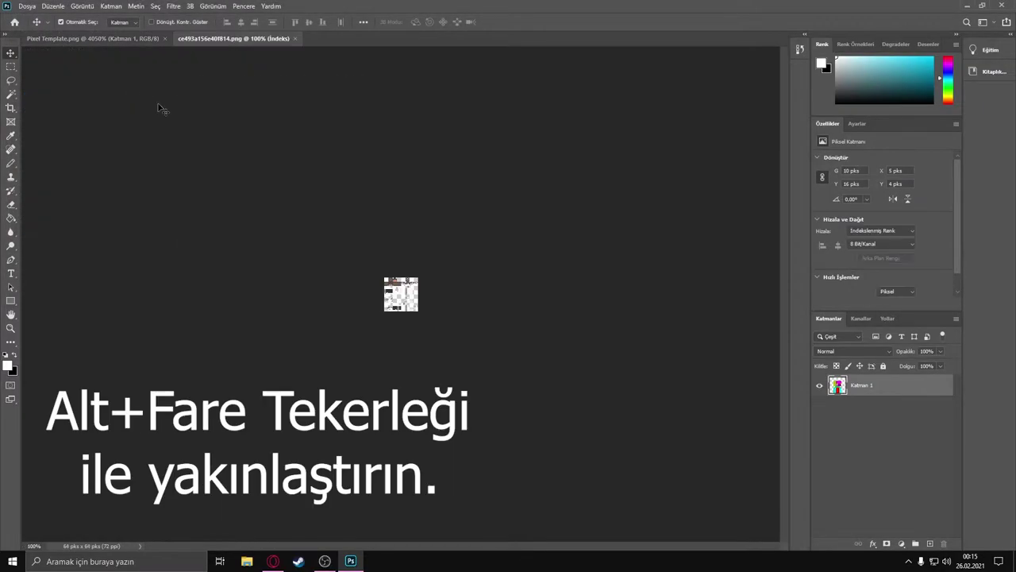
{"action": "scroll", "coordinate": [409, 265], "scroll_direction": "up", "scroll_amount": 2}
{"action": "scroll", "coordinate": [397, 266], "scroll_direction": "up", "scroll_amount": 2}
{"action": "scroll", "coordinate": [366, 266], "scroll_direction": "up", "scroll_amount": 2}
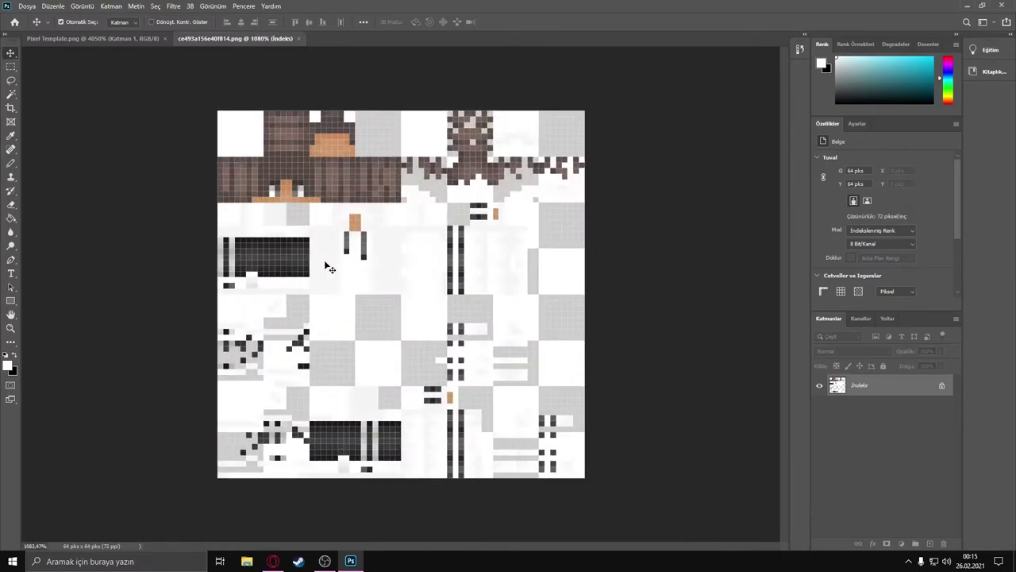
{"action": "scroll", "coordinate": [327, 267], "scroll_direction": "up", "scroll_amount": 1}
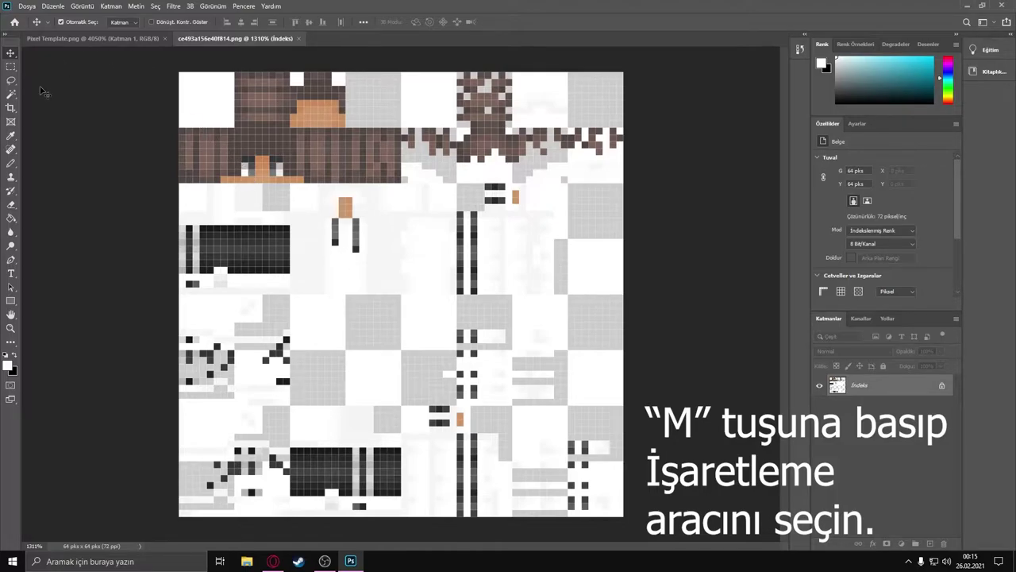
Step: Paste the skin's 8×8 face into the template as a layer covering the head
{"action": "scroll", "coordinate": [120, 111], "scroll_direction": "up", "scroll_amount": 1}
{"action": "left_click", "coordinate": [10, 68]}
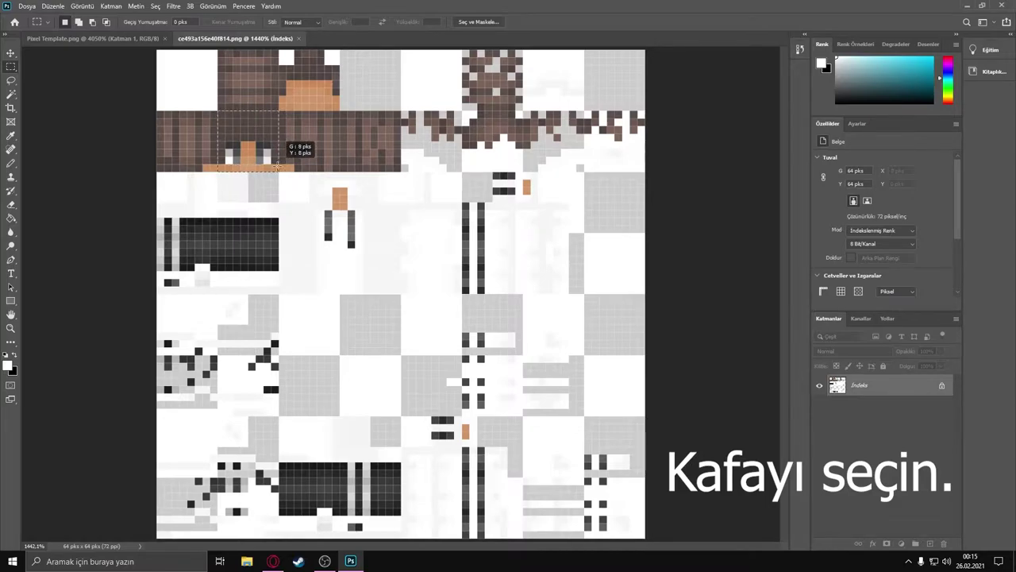
{"action": "left_click_drag", "start_coordinate": [218, 112], "coordinate": [288, 171]}
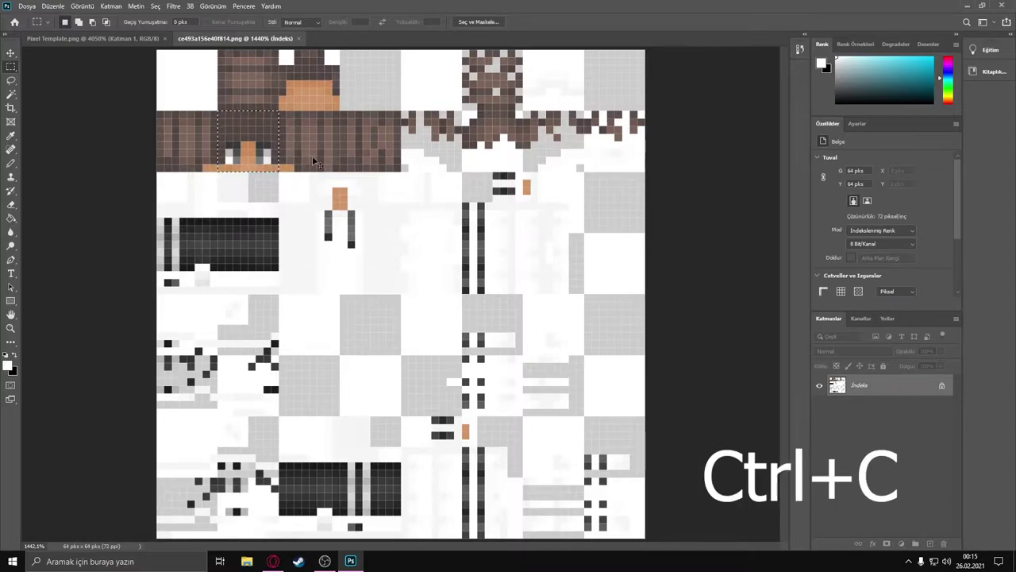
{"action": "left_click", "coordinate": [116, 39]}
{"action": "key", "text": "ctrl+v"}
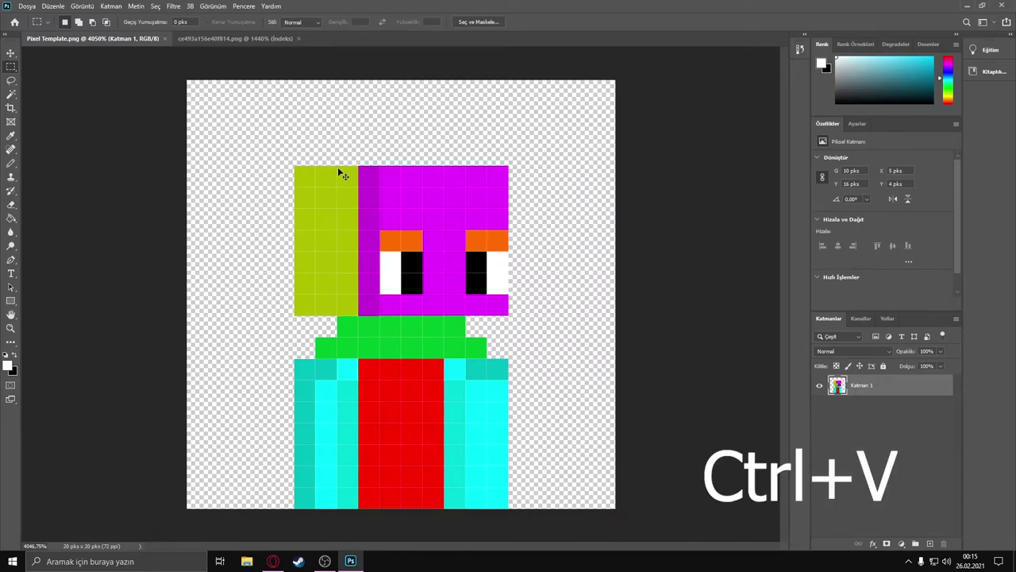
{"action": "key", "text": "ctrl+v"}
{"action": "key", "text": "v"}
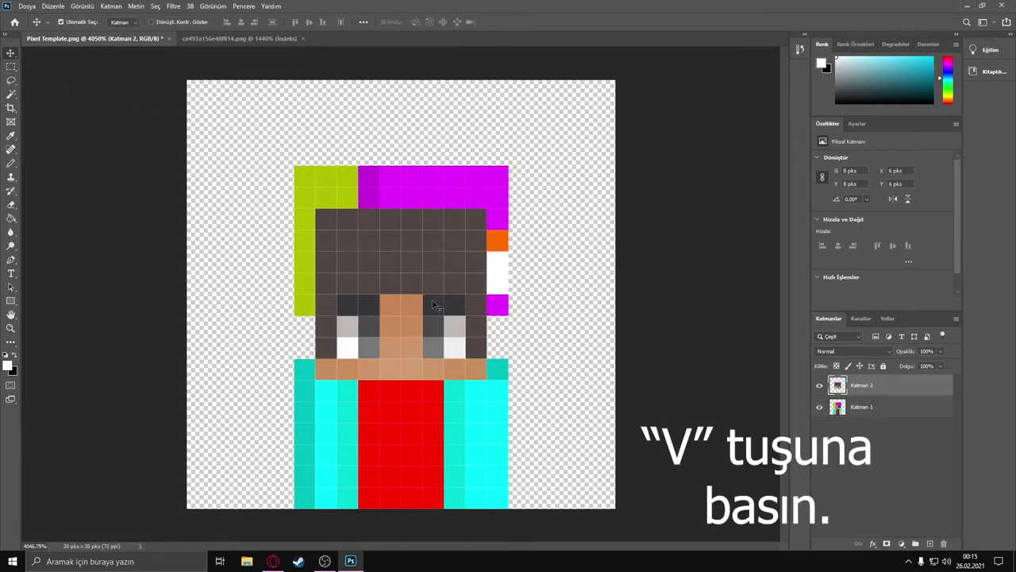
{"action": "left_click_drag", "start_coordinate": [434, 305], "coordinate": [455, 240]}
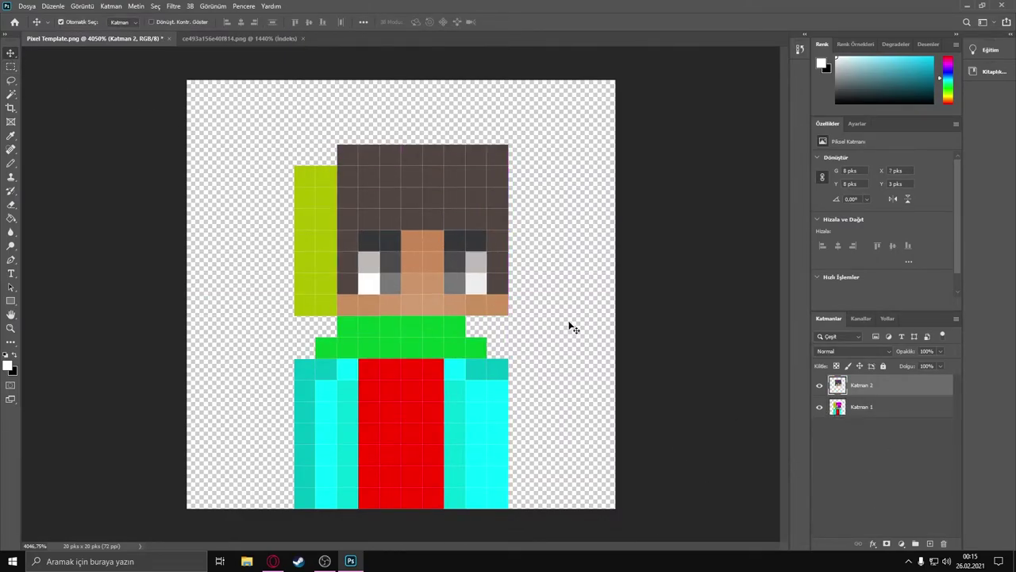
Step: Copy the skin's head-side strip and place it along the head's left edge
{"action": "left_click", "coordinate": [226, 39]}
{"action": "key", "text": "m"}
{"action": "left_click", "coordinate": [13, 68]}
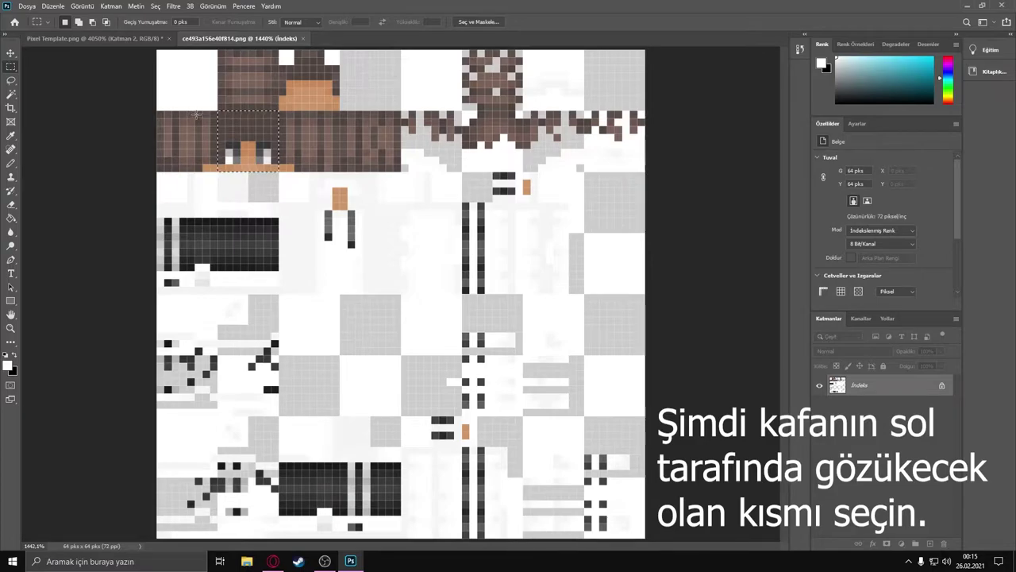
{"action": "mouse_move", "coordinate": [196, 112]}
{"action": "left_mouse_down"}
{"action": "mouse_move", "coordinate": [205, 165]}
{"action": "mouse_move", "coordinate": [218, 171]}
{"action": "left_mouse_up"}
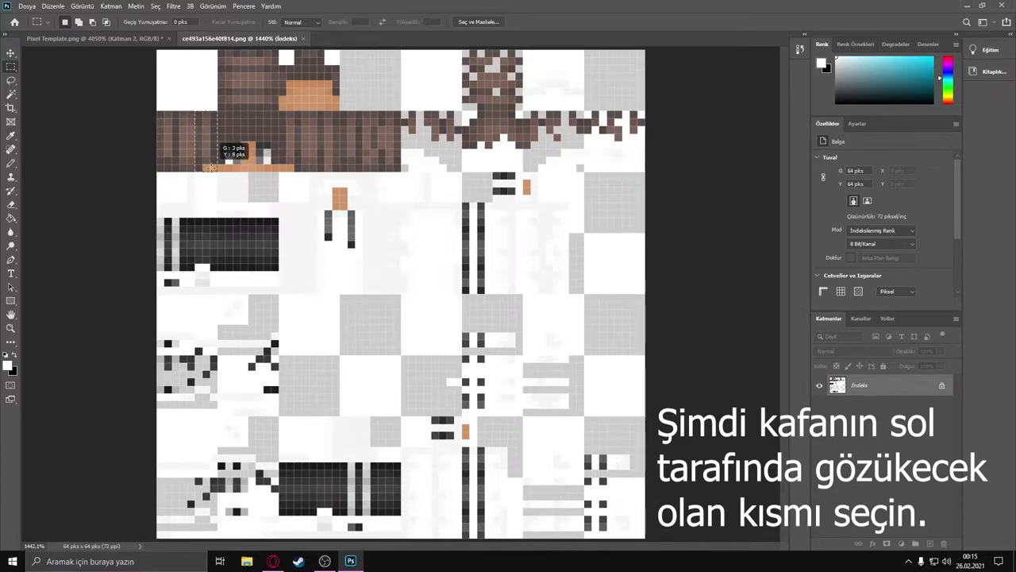
{"action": "key", "text": "ctrl+c"}
{"action": "left_click", "coordinate": [132, 40]}
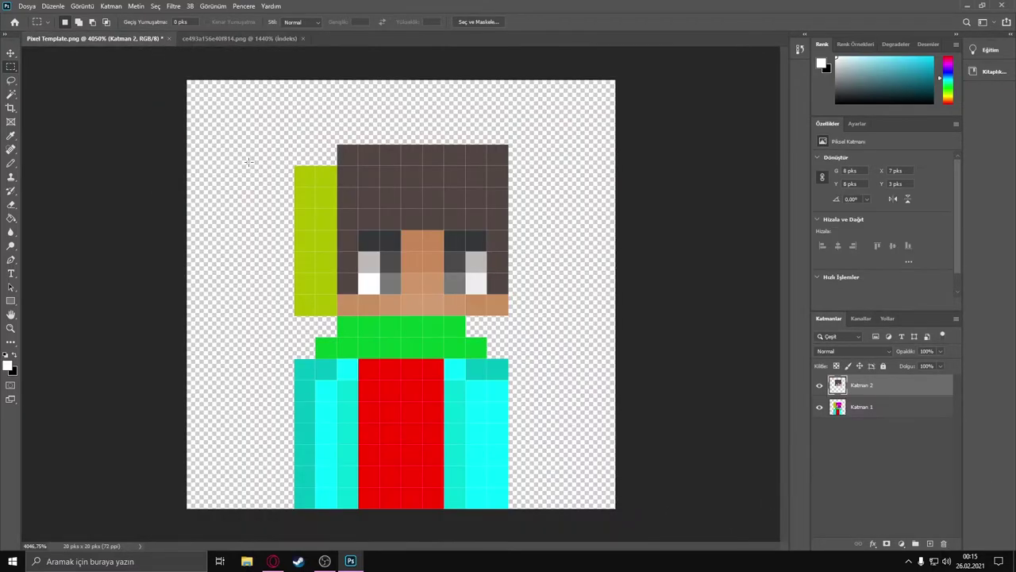
{"action": "key", "text": "ctrl+v"}
{"action": "key", "text": "v"}
{"action": "mouse_move", "coordinate": [352, 300]}
{"action": "left_mouse_down"}
{"action": "mouse_move", "coordinate": [320, 254]}
{"action": "mouse_move", "coordinate": [332, 253]}
{"action": "left_mouse_up"}
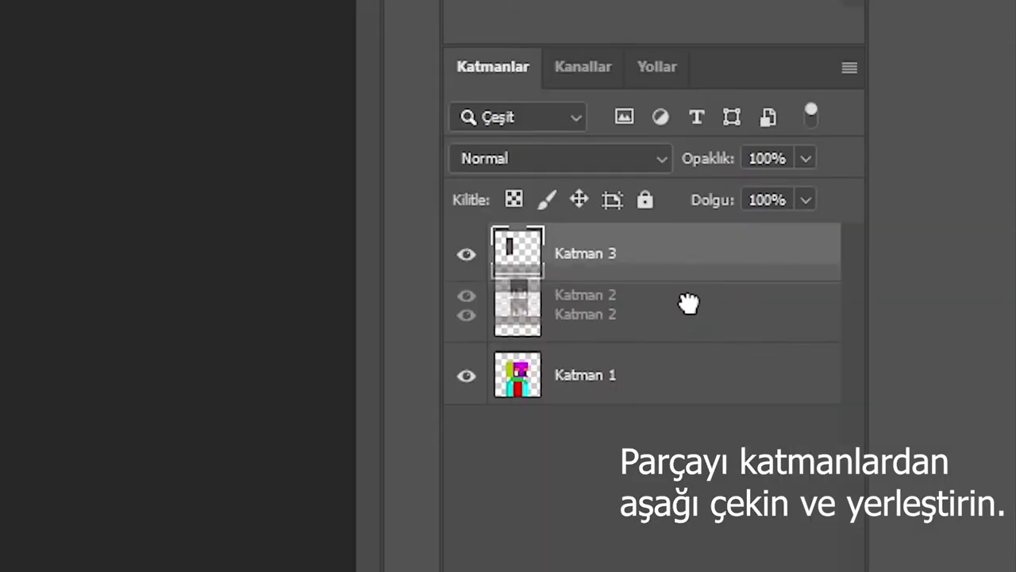
Step: Move the side-strip layer beneath the face layer, then bring the skin file forward
{"action": "left_click_drag", "start_coordinate": [889, 386], "coordinate": [892, 412]}
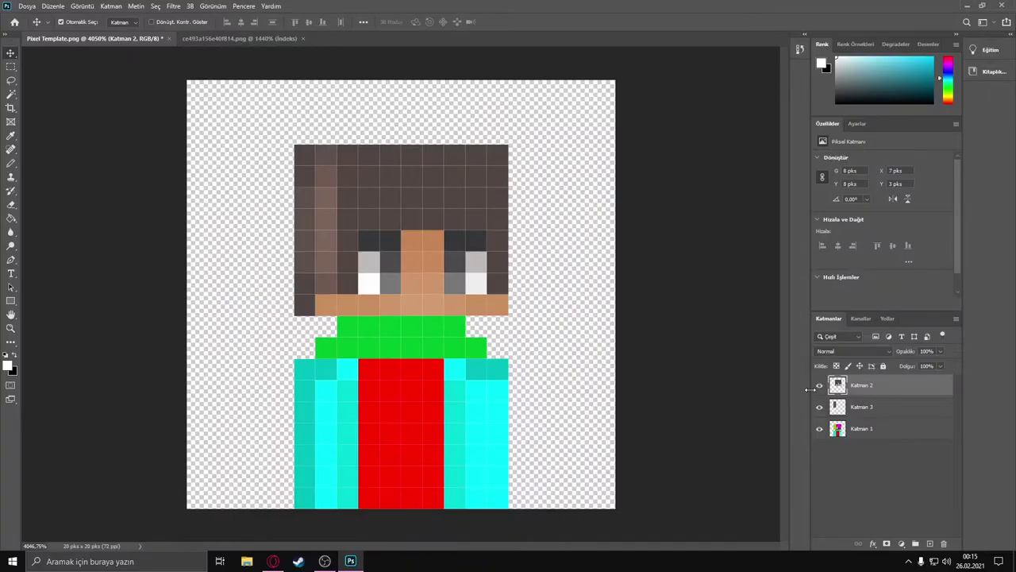
{"action": "left_click", "coordinate": [861, 407]}
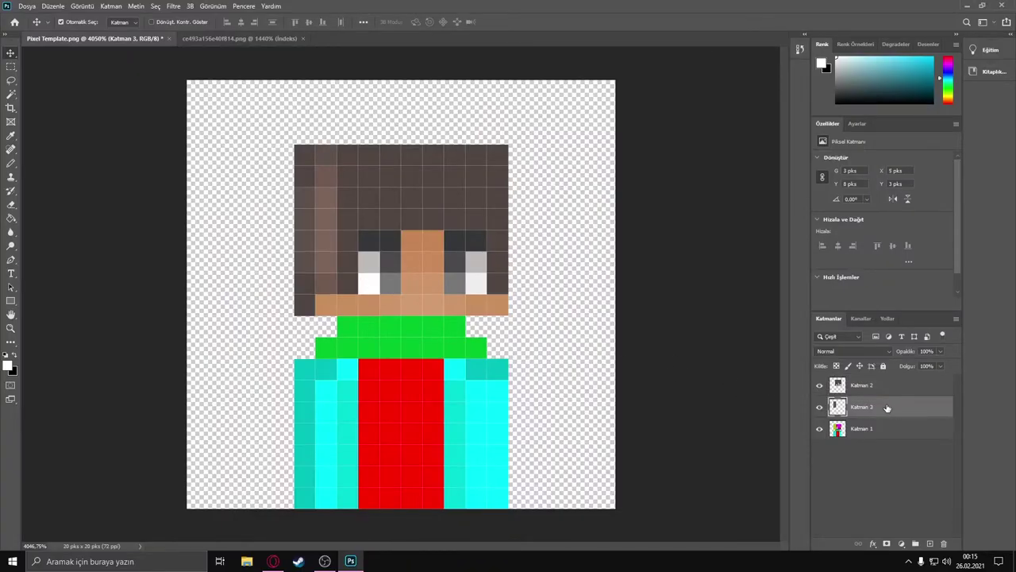
{"action": "left_click", "coordinate": [269, 38]}
{"action": "key", "text": "m"}
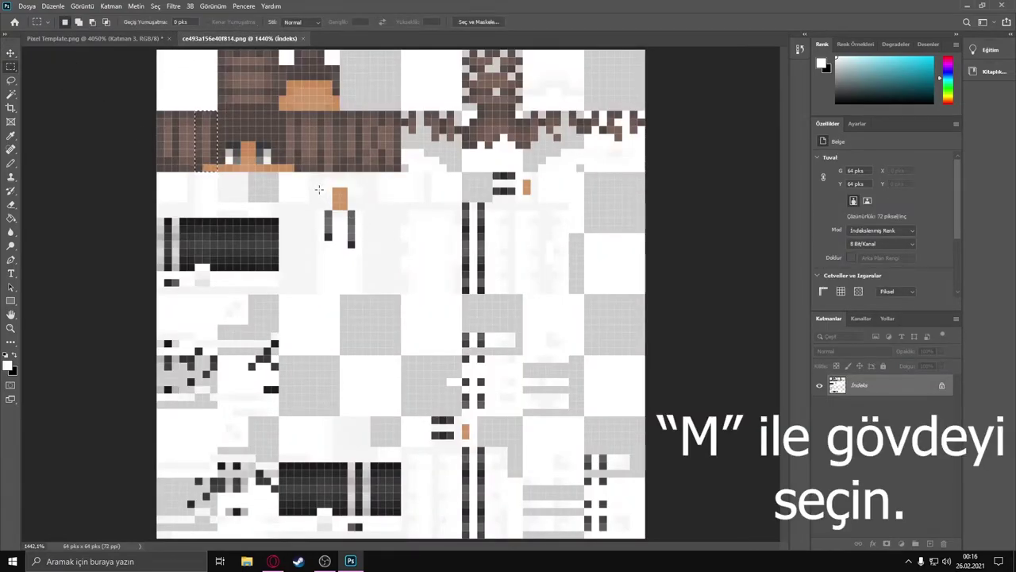
Step: Copy the skin's white hoodie body and position it on the template's torso under the head
{"action": "left_click_drag", "start_coordinate": [318, 193], "coordinate": [361, 272]}
{"action": "left_click", "coordinate": [361, 271]}
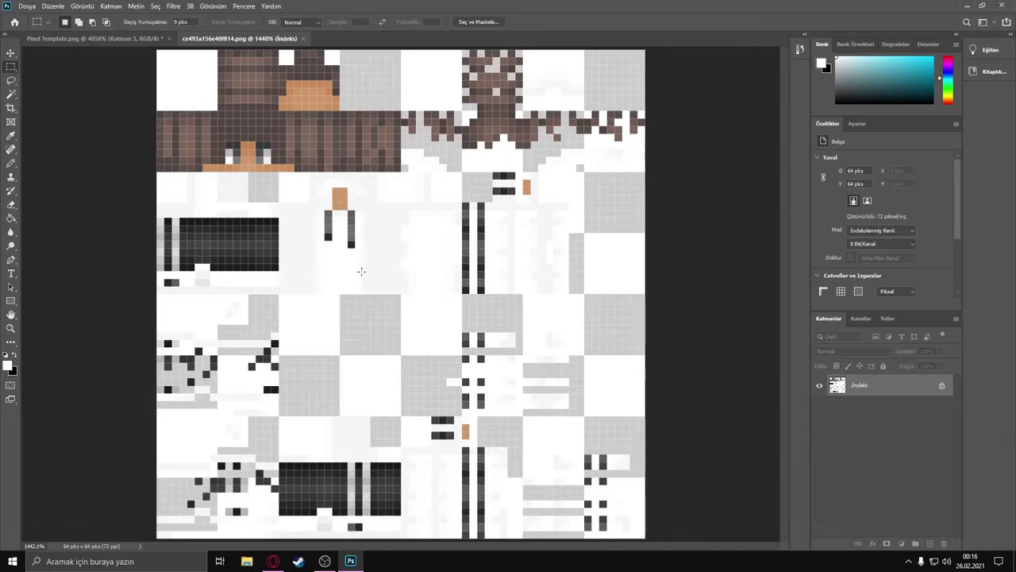
{"action": "key", "text": "ctrl+c"}
{"action": "left_click", "coordinate": [139, 40]}
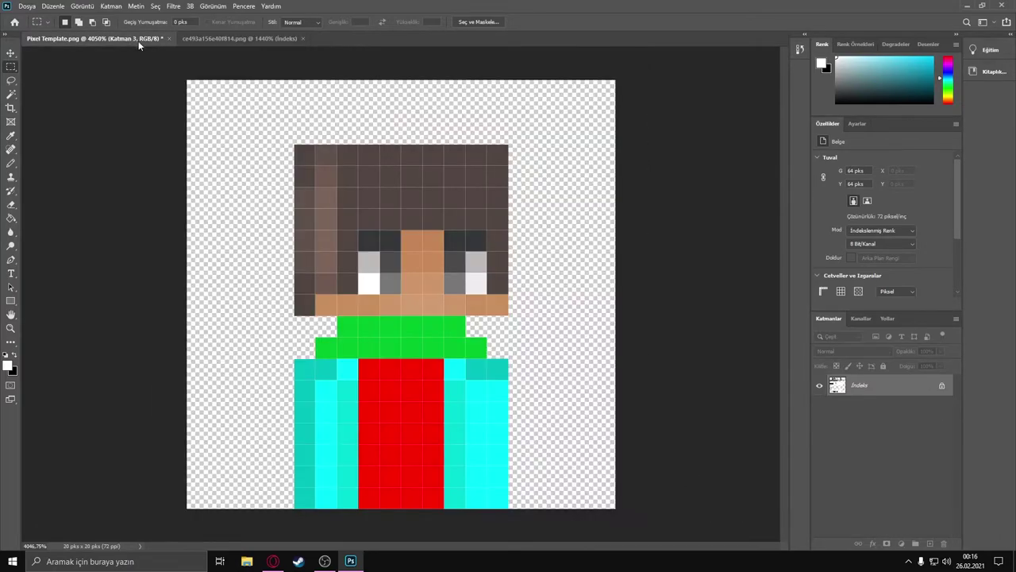
{"action": "key", "text": "ctrl+v"}
{"action": "left_click", "coordinate": [10, 53]}
{"action": "left_click_drag", "start_coordinate": [421, 374], "coordinate": [415, 392]}
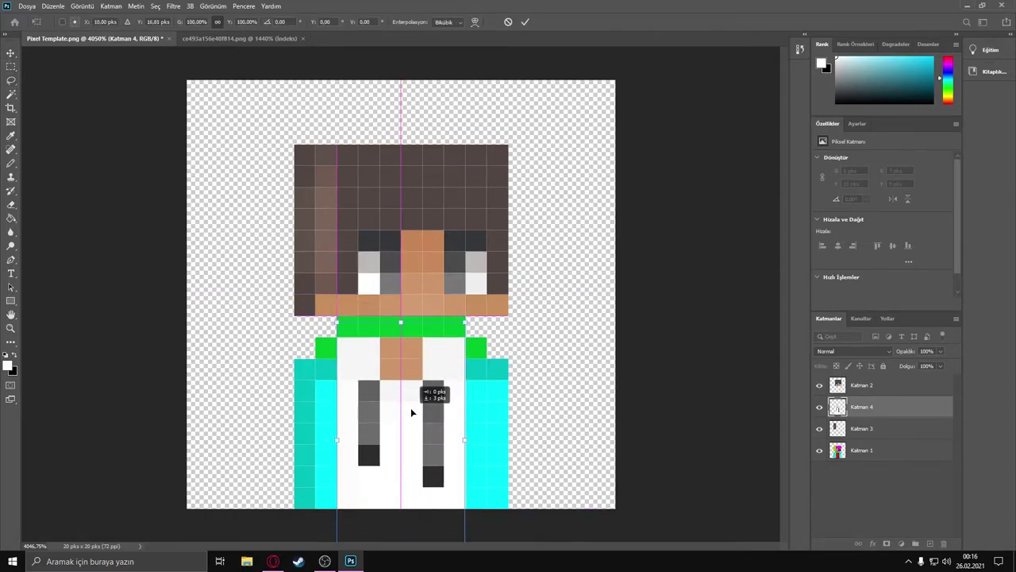
{"action": "left_click_drag", "start_coordinate": [415, 391], "coordinate": [413, 412]}
{"action": "left_click", "coordinate": [525, 23]}
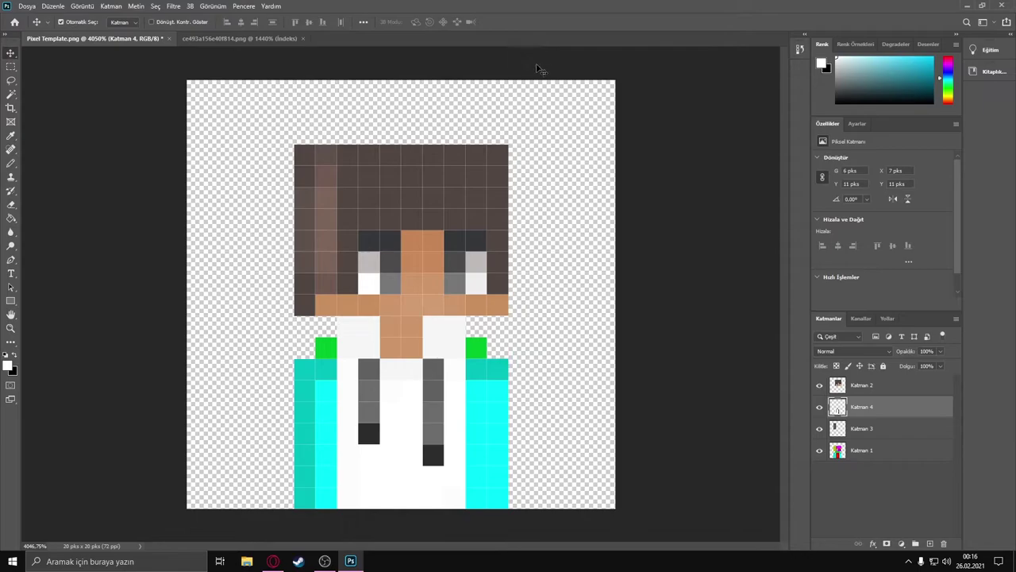
Step: Copy the skin's arm strip into the template as layer Katman 5 for transforming
{"action": "left_click", "coordinate": [239, 39]}
{"action": "left_click", "coordinate": [10, 66]}
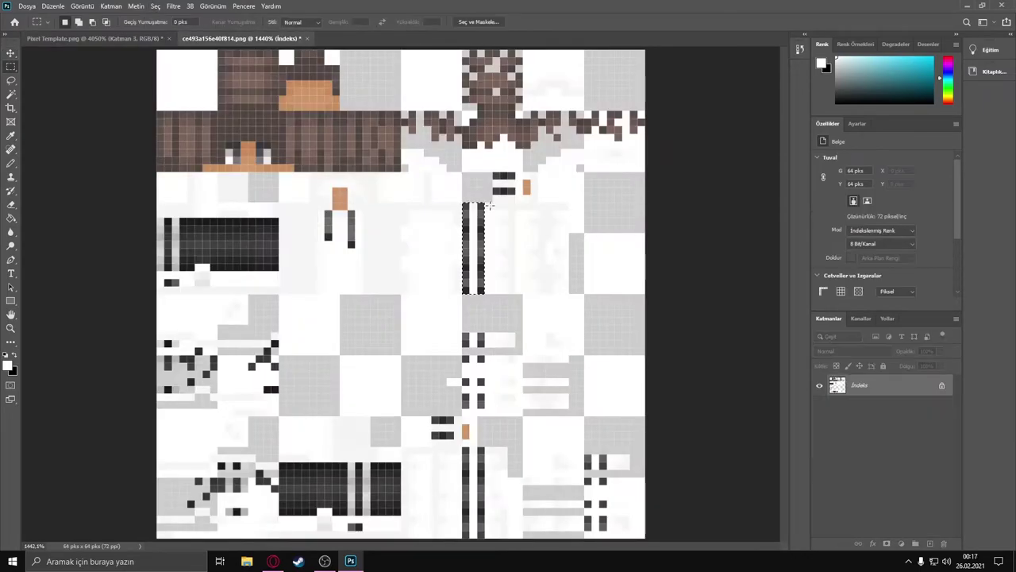
{"action": "left_click_drag", "start_coordinate": [486, 203], "coordinate": [508, 287]}
{"action": "key", "text": "ctrl+c"}
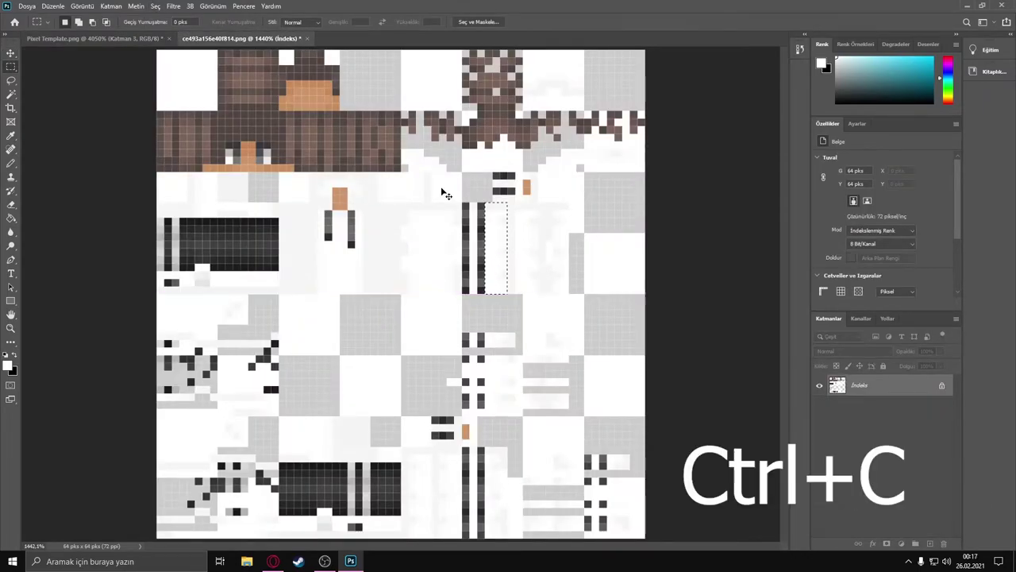
{"action": "left_click", "coordinate": [119, 38]}
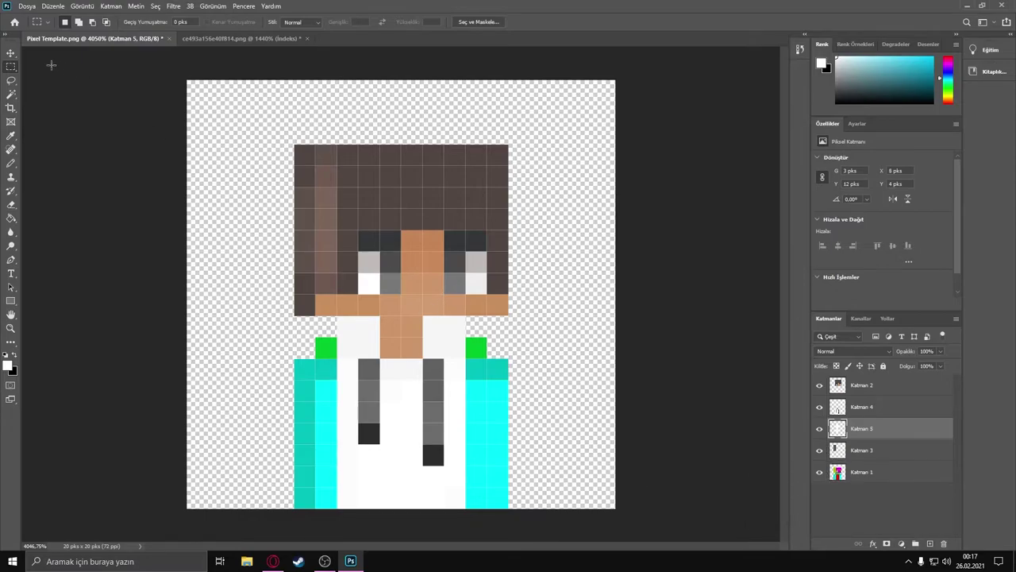
{"action": "left_click", "coordinate": [11, 53]}
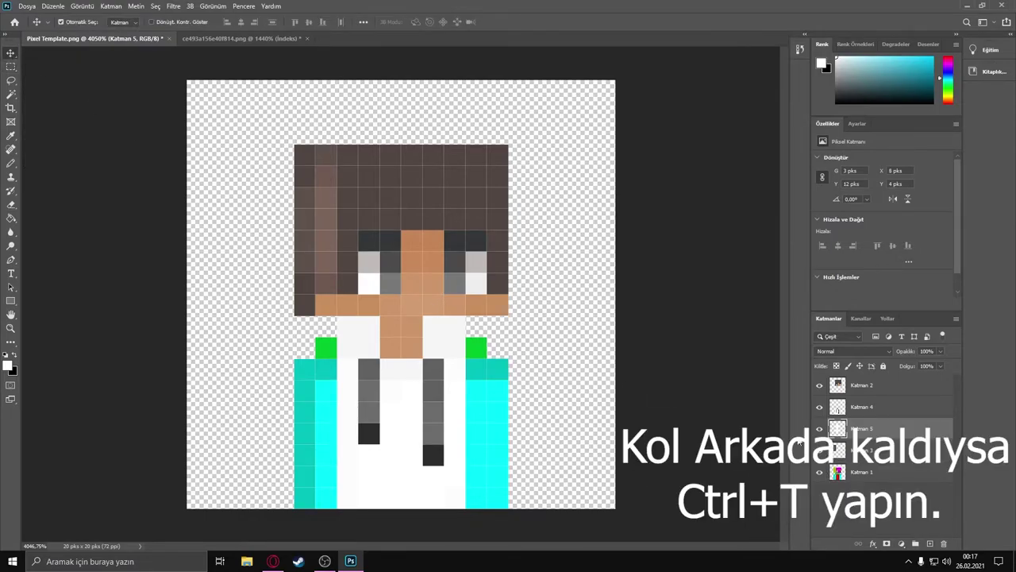
{"action": "key", "text": "ctrl+t"}
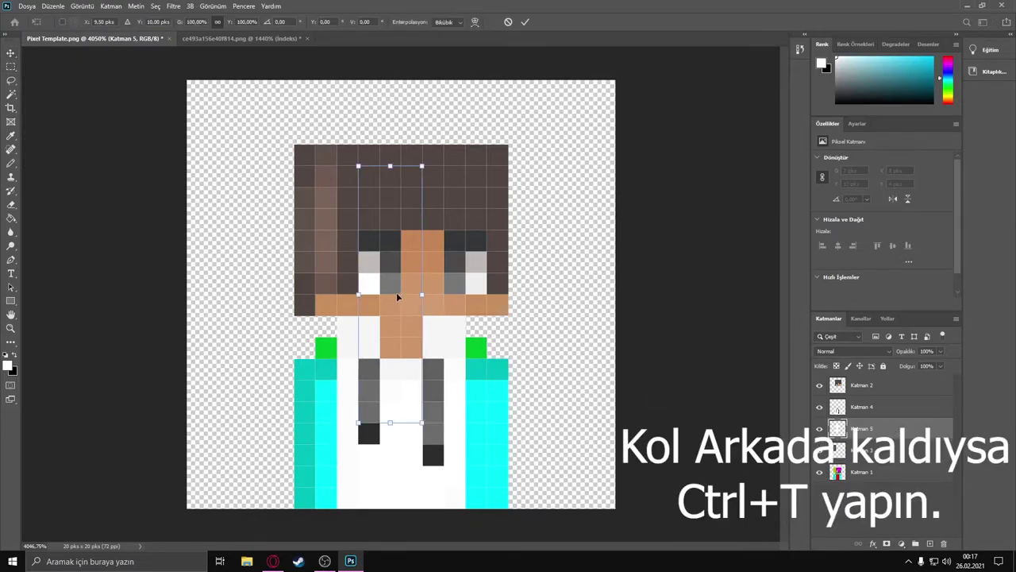
Step: Place the arm on the figure's right side and Alt-drag a copy to the left
{"action": "mouse_move", "coordinate": [398, 296]}
{"action": "left_mouse_down"}
{"action": "mouse_move", "coordinate": [564, 358]}
{"action": "mouse_move", "coordinate": [491, 469]}
{"action": "left_mouse_up"}
{"action": "left_click", "coordinate": [524, 23]}
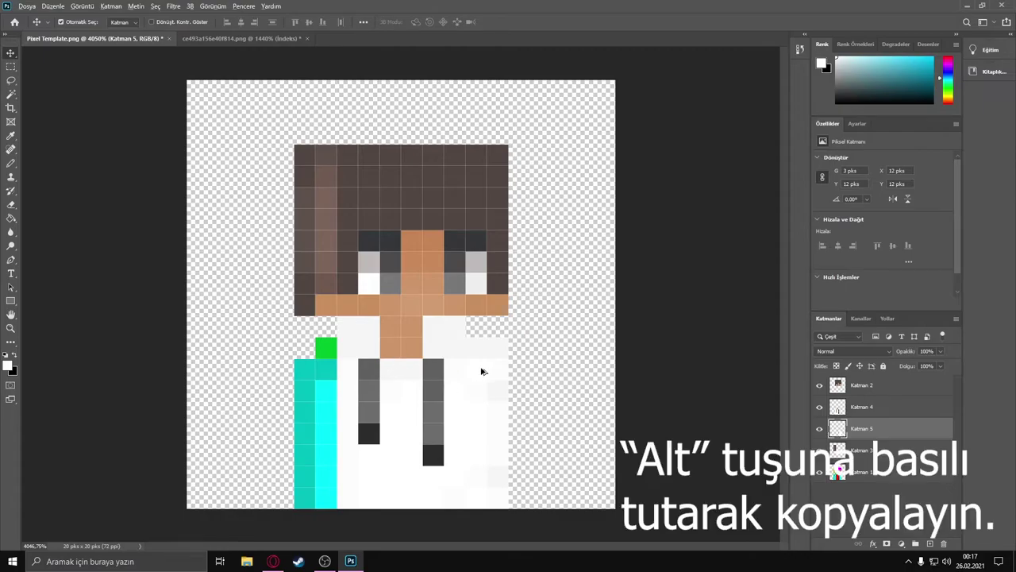
{"action": "left_click_drag", "start_coordinate": [481, 371], "coordinate": [332, 386]}
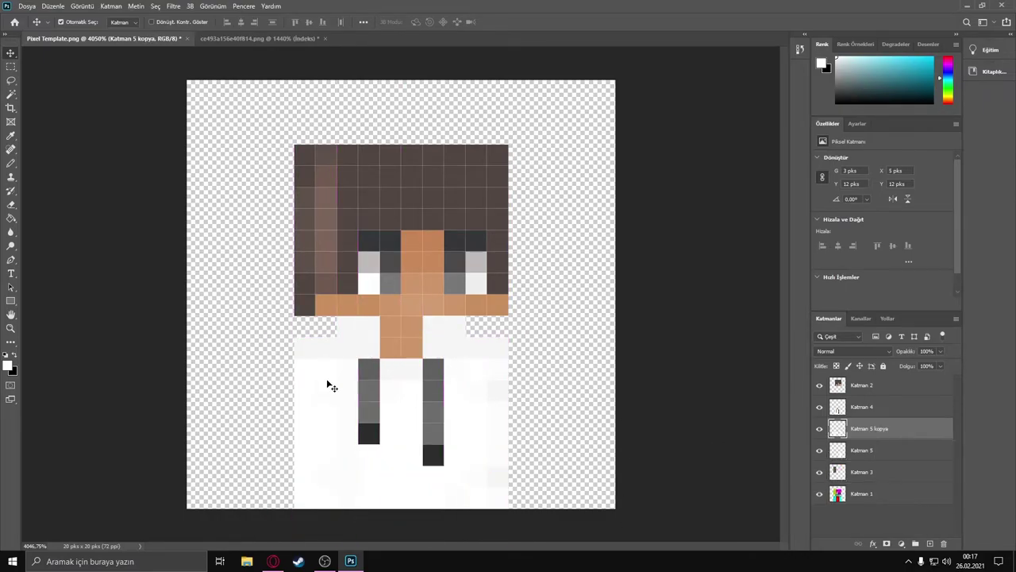
{"action": "left_click_drag", "start_coordinate": [332, 386], "coordinate": [319, 386]}
Step: Delete the arms' shoulder corner pixels and deselect
{"action": "key", "text": "m"}
{"action": "mouse_move", "coordinate": [272, 315]}
{"action": "left_mouse_down"}
{"action": "mouse_move", "coordinate": [315, 358]}
{"action": "mouse_move", "coordinate": [502, 355]}
{"action": "left_mouse_up"}
{"action": "key", "text": "Delete"}
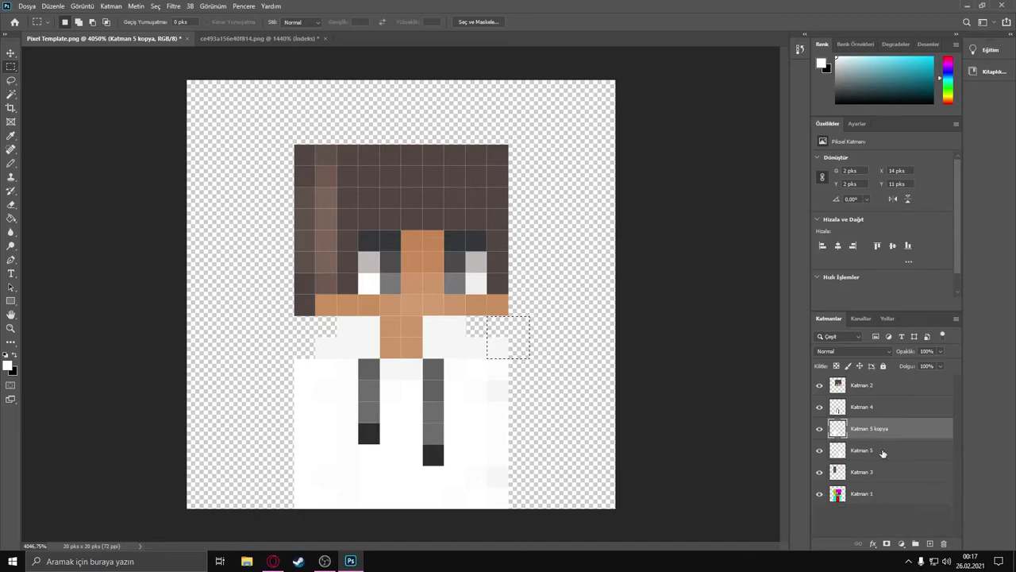
{"action": "left_click", "coordinate": [881, 450]}
{"action": "key", "text": "ctrl+d"}
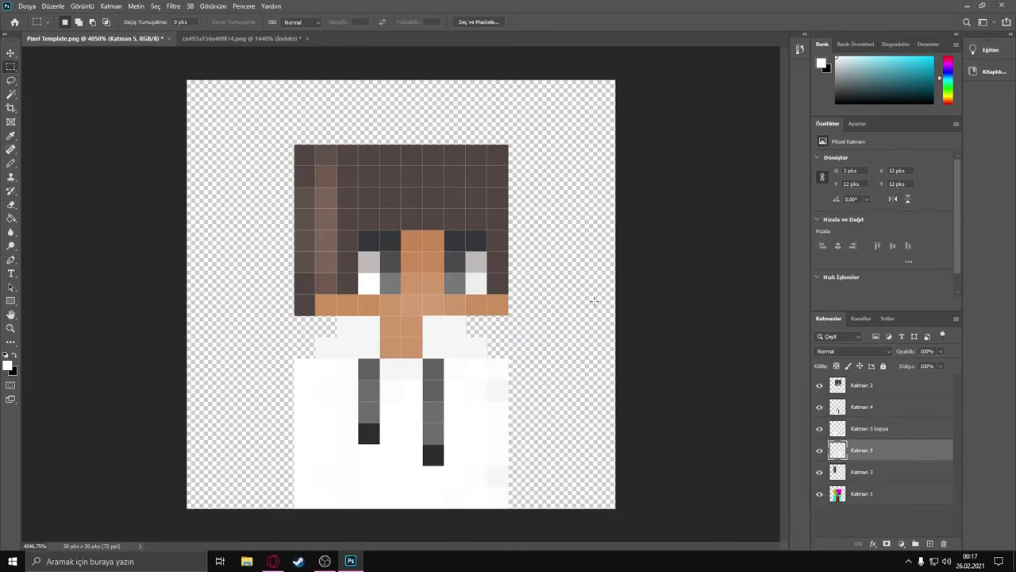
Step: Erase the head's top-left corner pixel from the hair
{"action": "left_click_drag", "start_coordinate": [294, 145], "coordinate": [315, 165]}
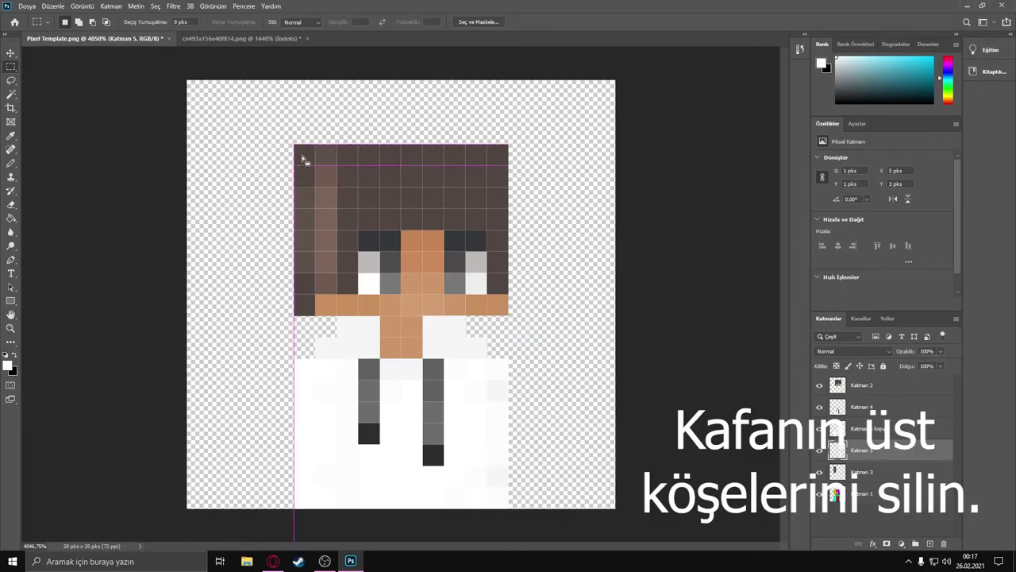
{"action": "left_click", "coordinate": [862, 384]}
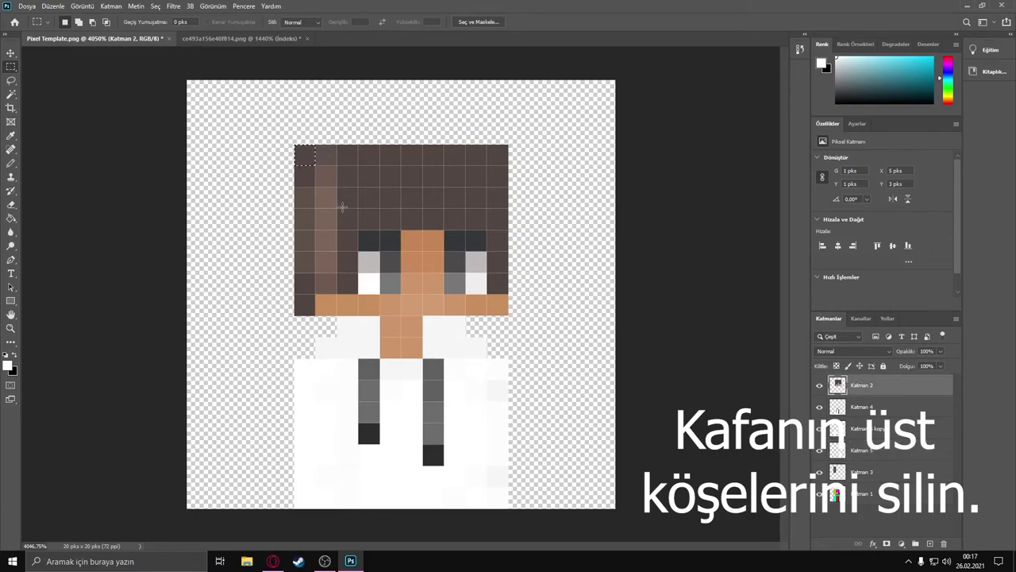
{"action": "left_click_drag", "start_coordinate": [272, 123], "coordinate": [315, 165]}
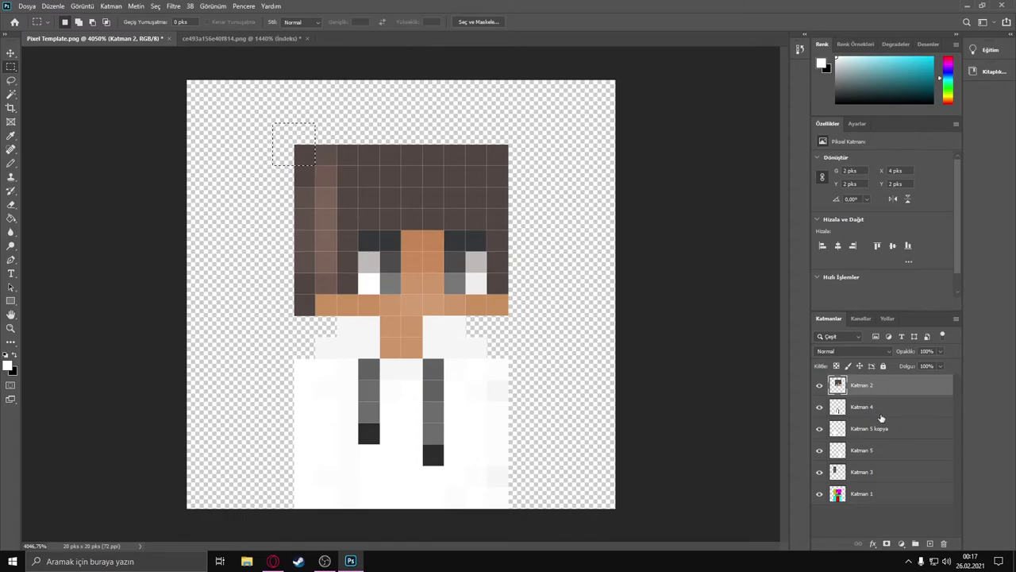
{"action": "left_click", "coordinate": [873, 473]}
{"action": "key", "text": "Delete"}
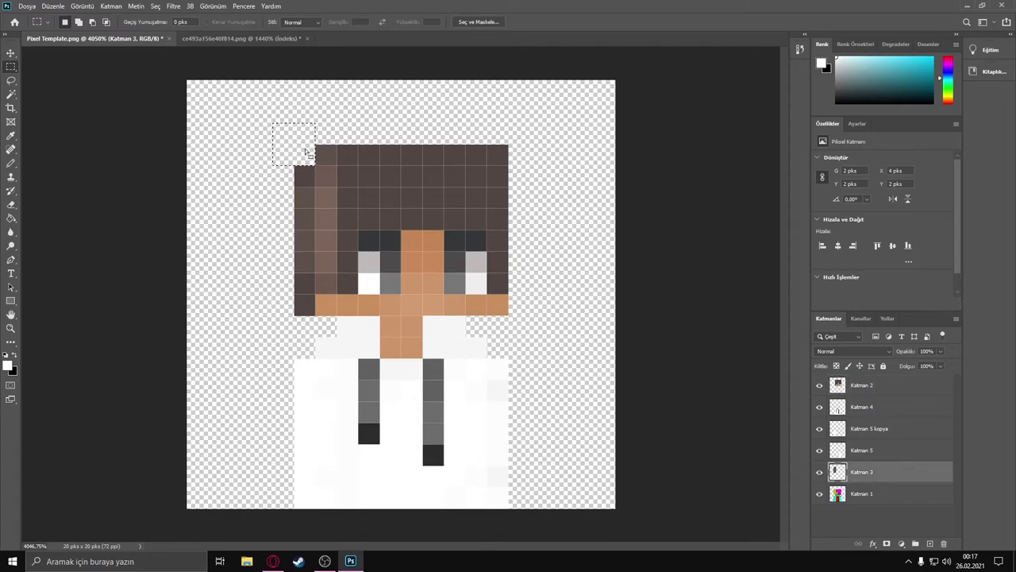
{"action": "right_click", "coordinate": [300, 146]}
{"action": "left_click", "coordinate": [333, 154]}
Step: Erase the head's top-right corner pixels on Katman 2 and clear the selection
{"action": "left_click_drag", "start_coordinate": [508, 166], "coordinate": [487, 123]}
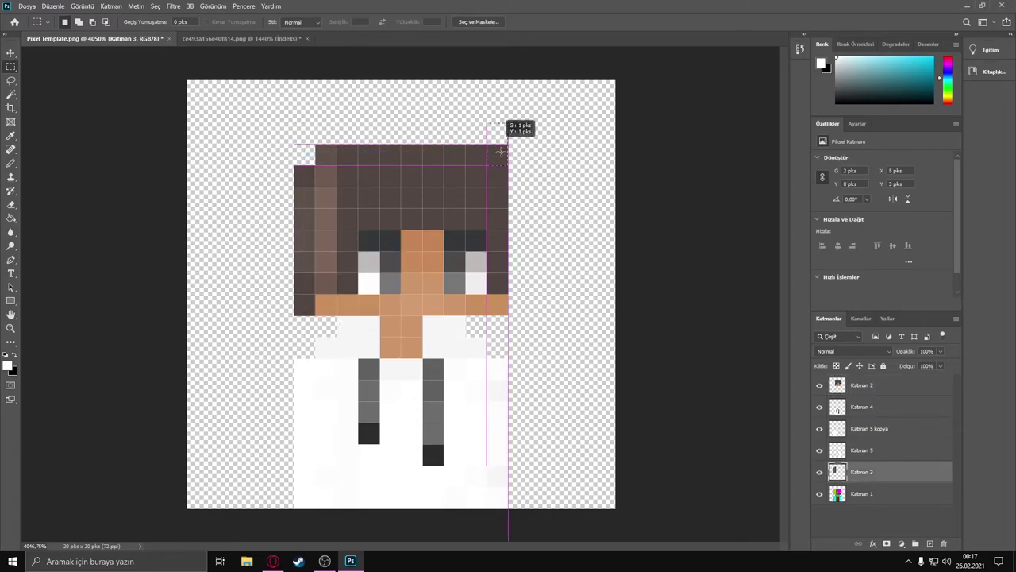
{"action": "double_click", "coordinate": [862, 385]}
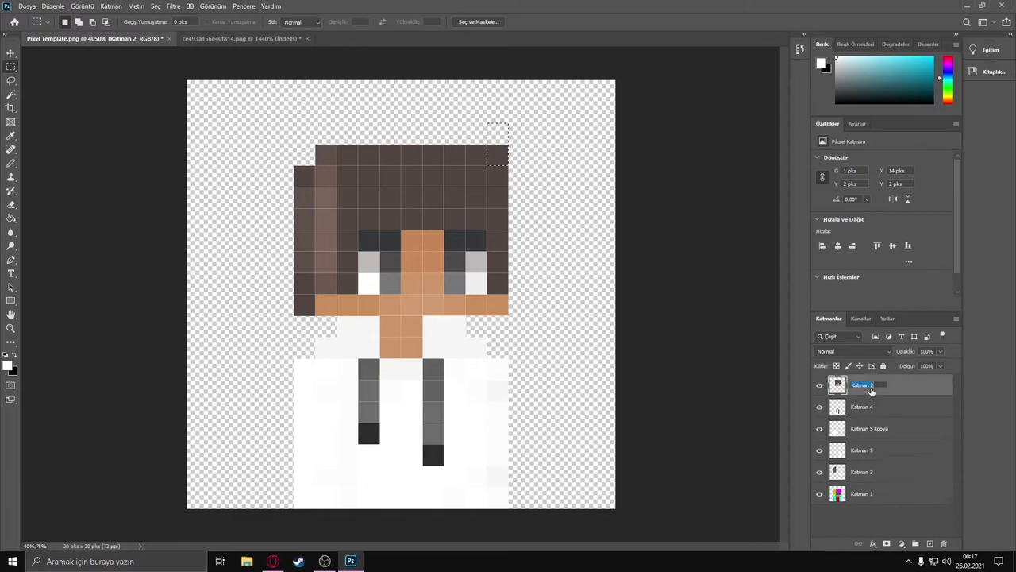
{"action": "right_click", "coordinate": [489, 139]}
{"action": "left_click", "coordinate": [516, 145]}
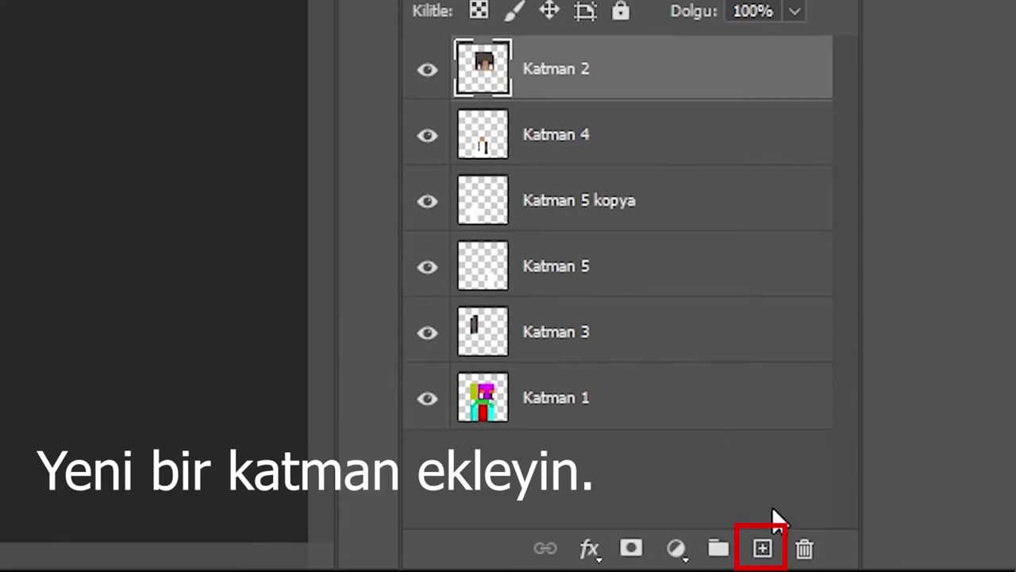
Step: Add Katman 6 at the bottom of the layer stack and fill it with saturated cyan
{"action": "left_click", "coordinate": [763, 548]}
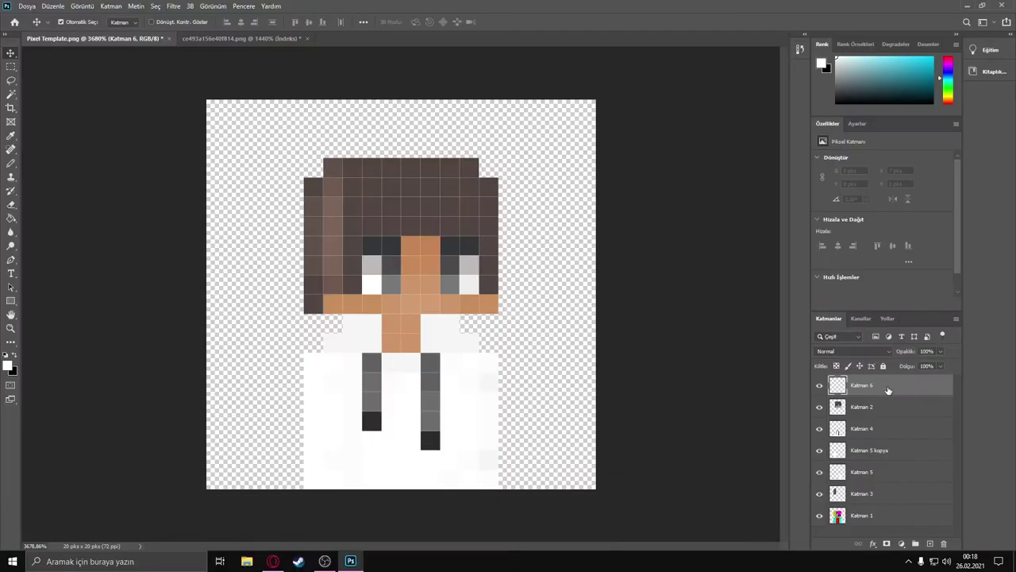
{"action": "left_click_drag", "start_coordinate": [887, 390], "coordinate": [887, 520]}
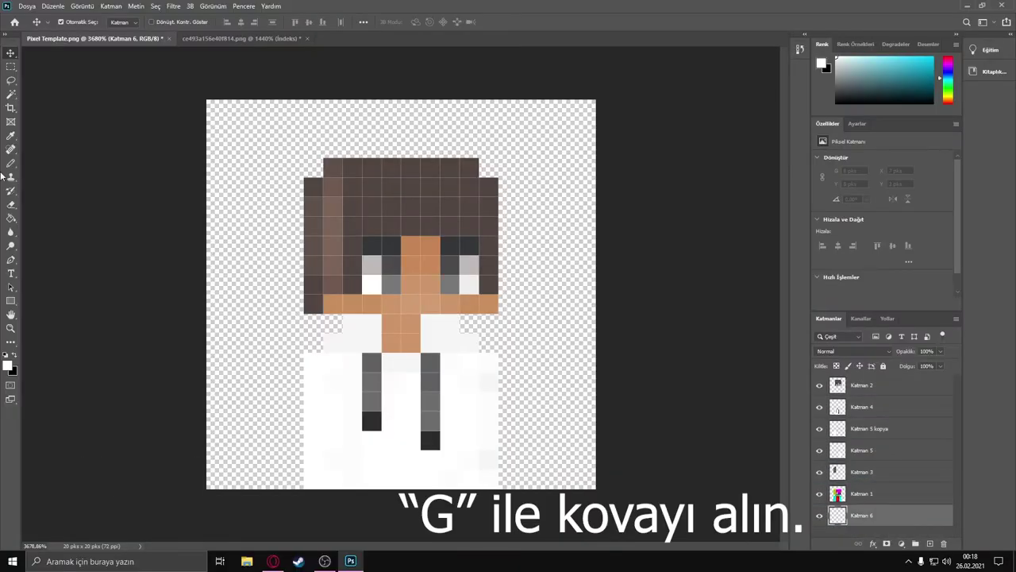
{"action": "key", "text": "g"}
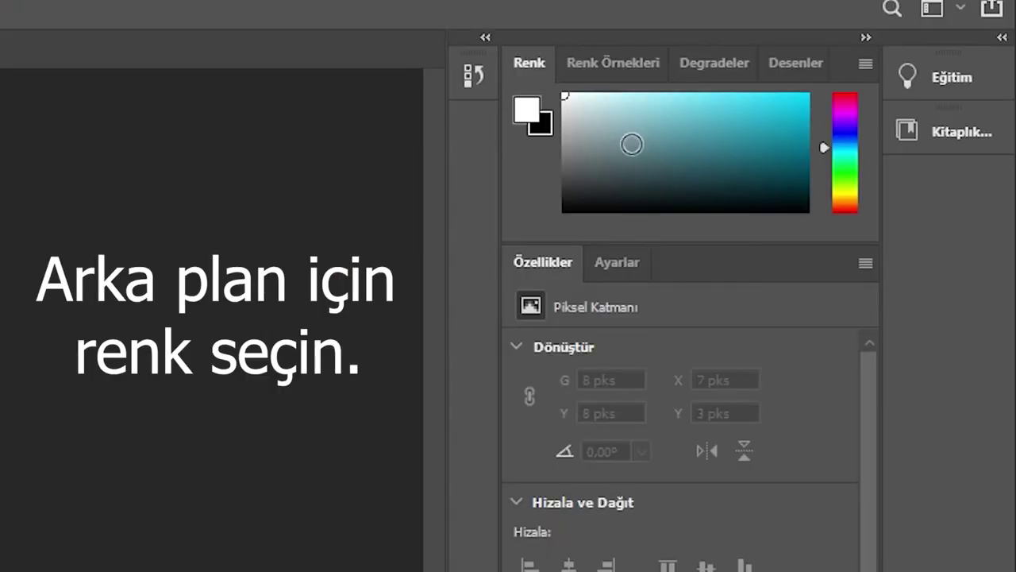
{"action": "left_click", "coordinate": [891, 55]}
{"action": "left_click_drag", "start_coordinate": [701, 93], "coordinate": [737, 93]}
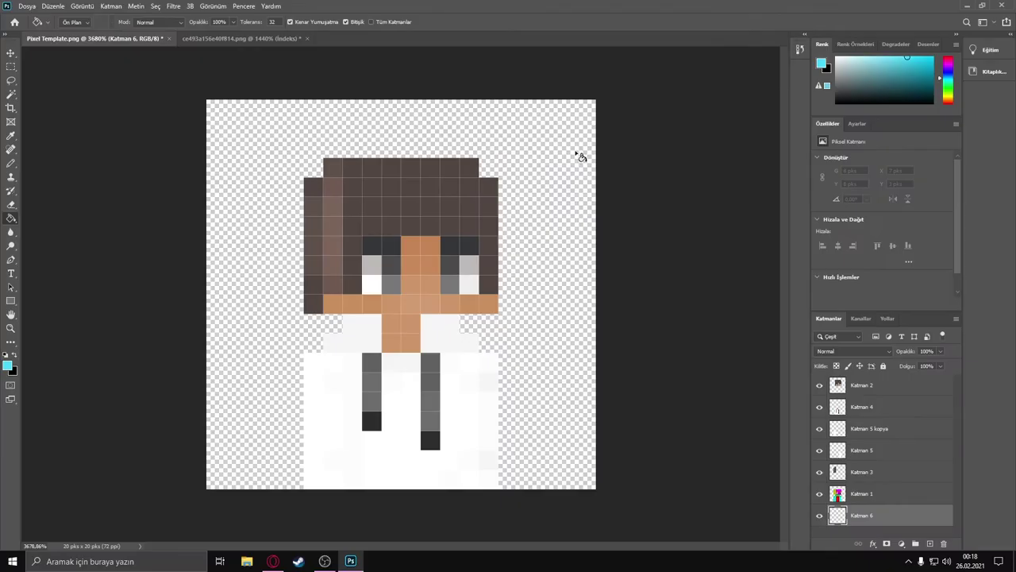
{"action": "left_click", "coordinate": [579, 151]}
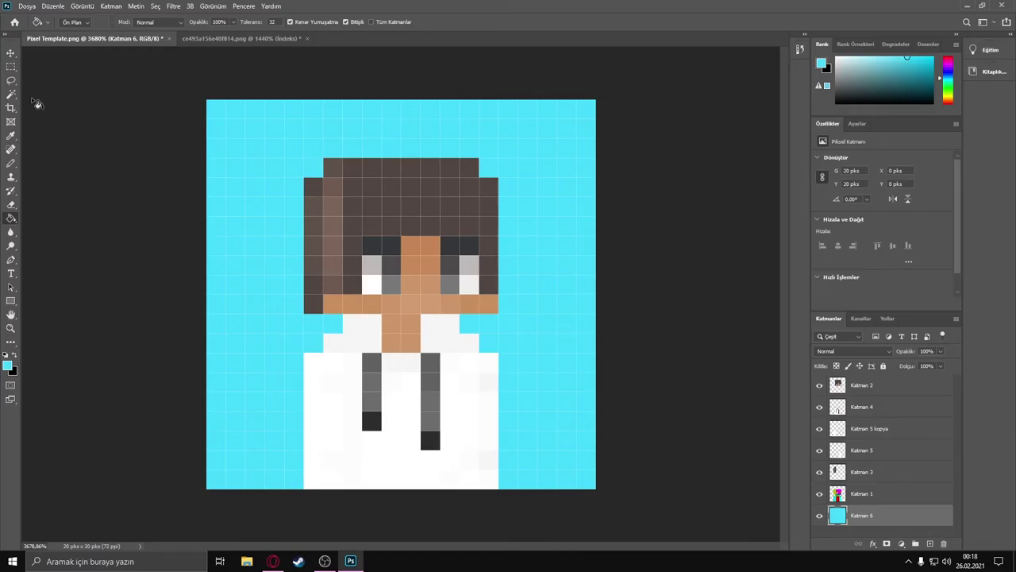
{"action": "left_click", "coordinate": [82, 6]}
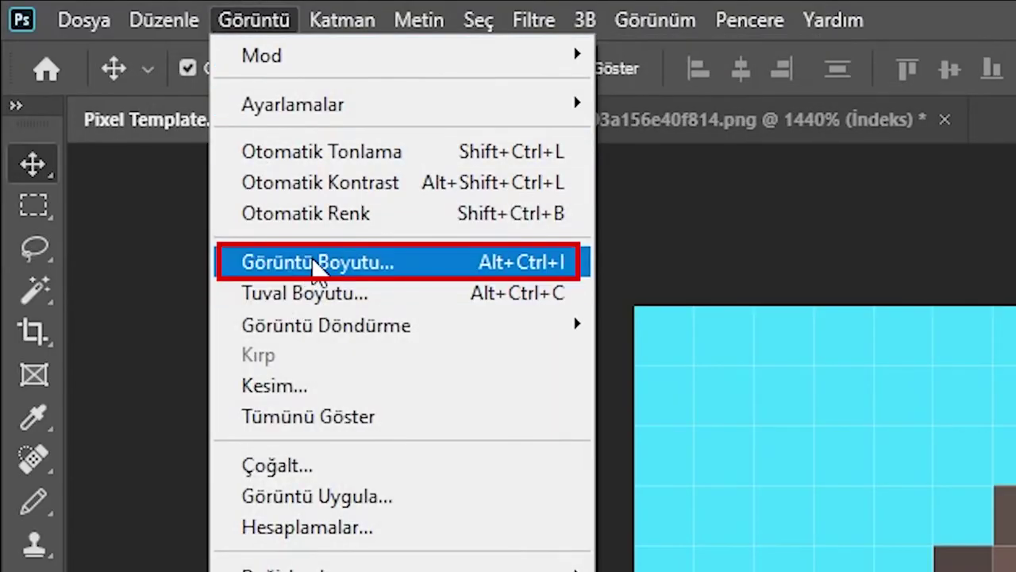
Step: In Image Size, toggle the proportion link and keep width and height in pixels
{"action": "left_click", "coordinate": [307, 264]}
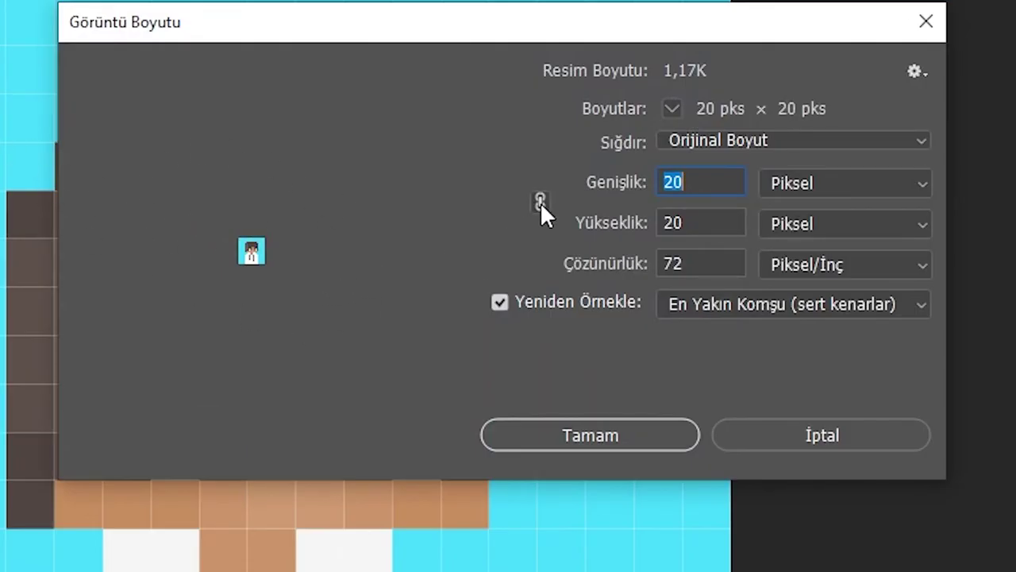
{"action": "left_click", "coordinate": [540, 204]}
{"action": "left_click", "coordinate": [542, 204]}
{"action": "left_click", "coordinate": [790, 177]}
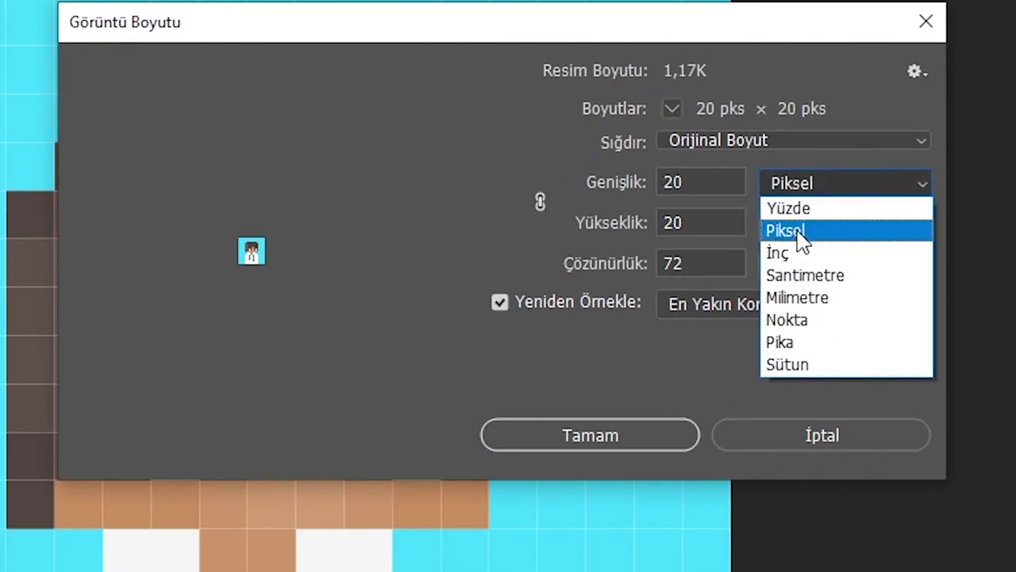
{"action": "left_click", "coordinate": [799, 229]}
{"action": "left_click", "coordinate": [807, 229]}
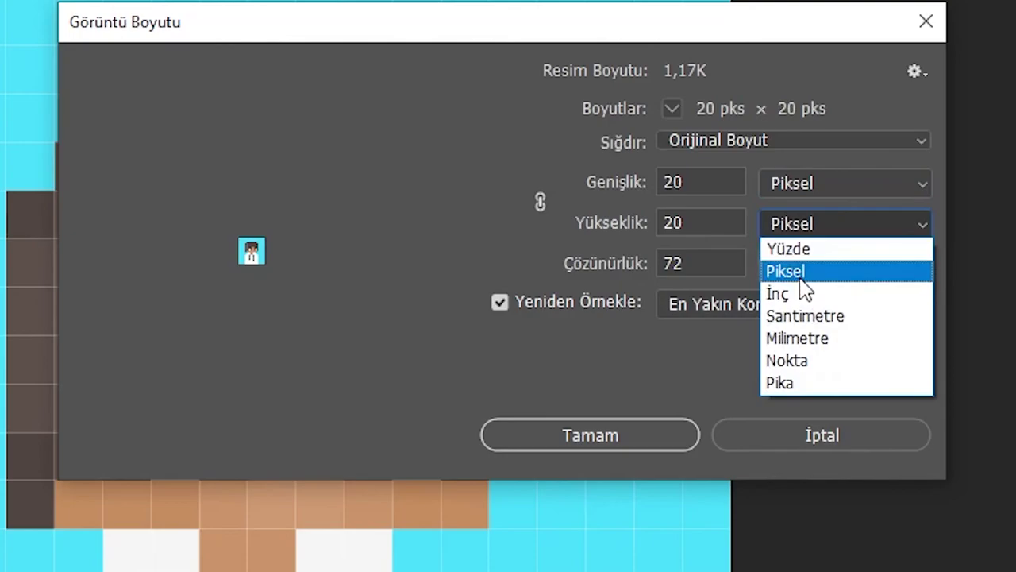
{"action": "left_click", "coordinate": [853, 270]}
Step: Resize to 2048 × 2048 px with Nearest Neighbor (hard edges) resampling
{"action": "left_click", "coordinate": [698, 185]}
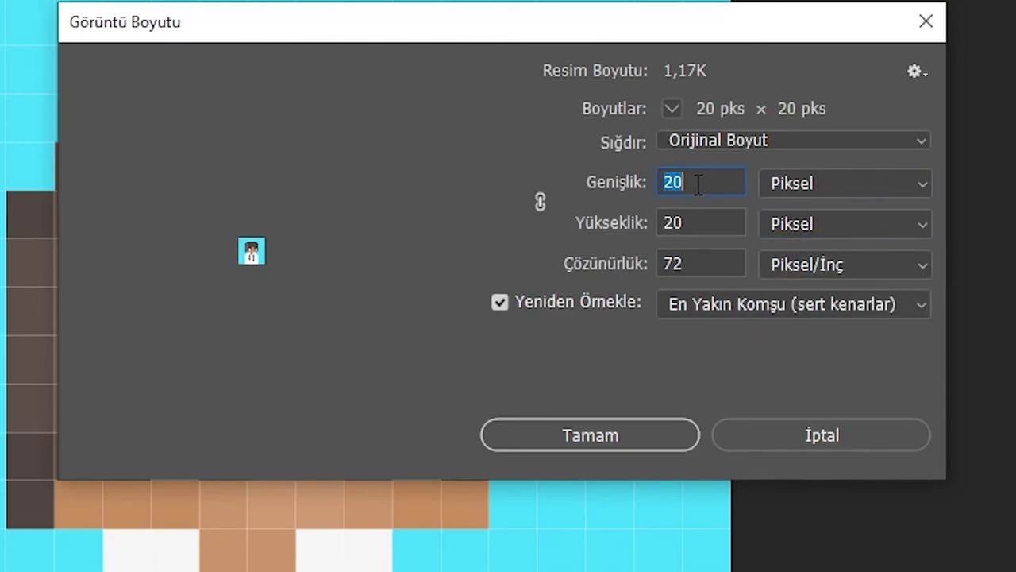
{"action": "type", "text": "2048"}
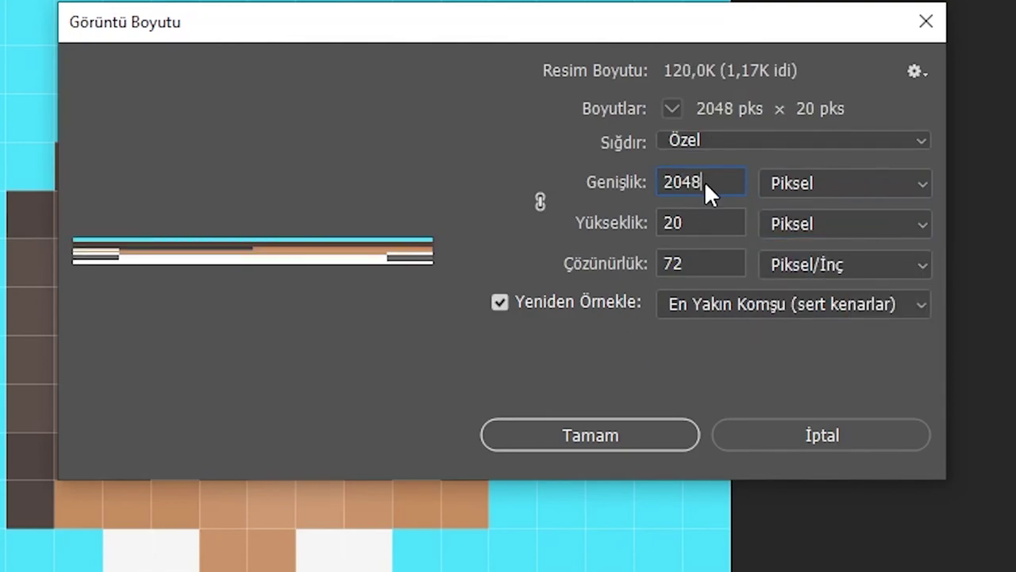
{"action": "left_click", "coordinate": [710, 222]}
{"action": "type", "text": "48"}
{"action": "left_click", "coordinate": [719, 304]}
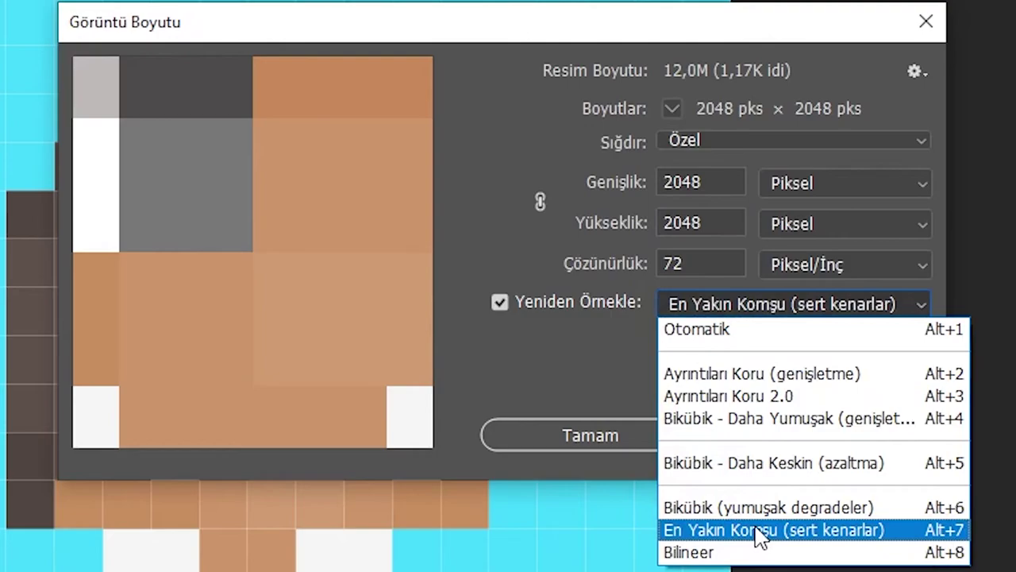
{"action": "left_click", "coordinate": [754, 537]}
{"action": "left_click", "coordinate": [617, 441]}
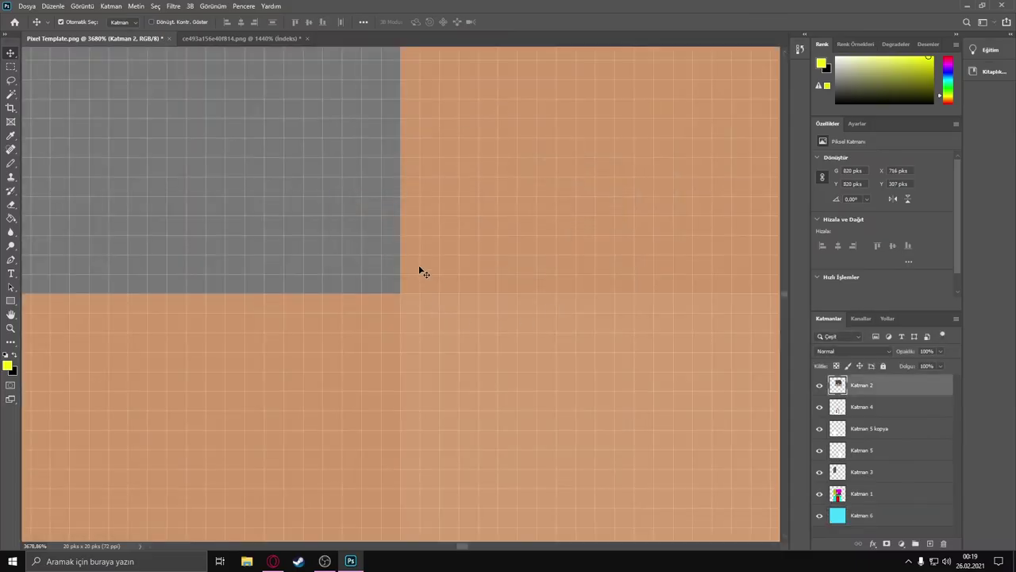
{"action": "scroll", "coordinate": [378, 233], "scroll_direction": "up", "scroll_amount": 2}
{"action": "scroll", "coordinate": [381, 229], "scroll_direction": "up", "scroll_amount": 1}
{"action": "scroll", "coordinate": [382, 229], "scroll_direction": "up", "scroll_amount": 1}
{"action": "scroll", "coordinate": [383, 228], "scroll_direction": "down", "scroll_amount": 3}
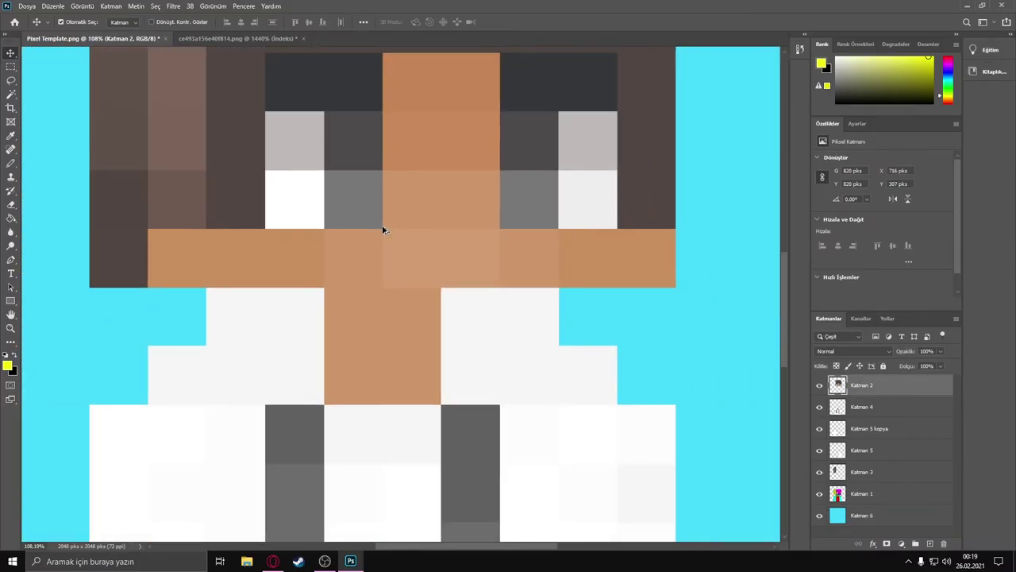
{"action": "scroll", "coordinate": [384, 229], "scroll_direction": "down", "scroll_amount": 2}
{"action": "scroll", "coordinate": [384, 230], "scroll_direction": "down", "scroll_amount": 3}
{"action": "scroll", "coordinate": [384, 230], "scroll_direction": "up", "scroll_amount": 1}
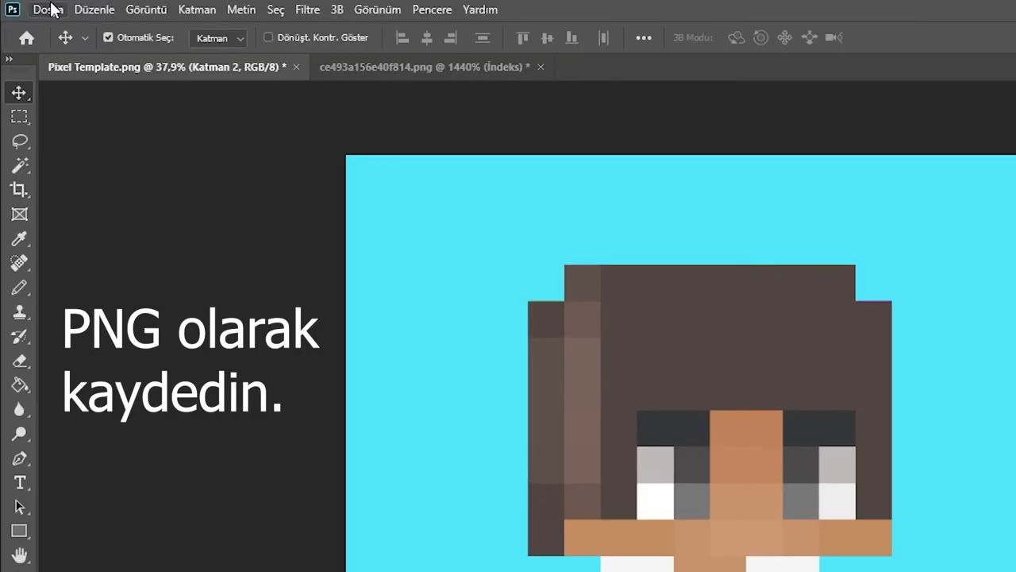
Step: Quick-export the avatar as a PNG named pp.png on the Desktop
{"action": "left_click", "coordinate": [49, 9]}
{"action": "mouse_move", "coordinate": [71, 282]}
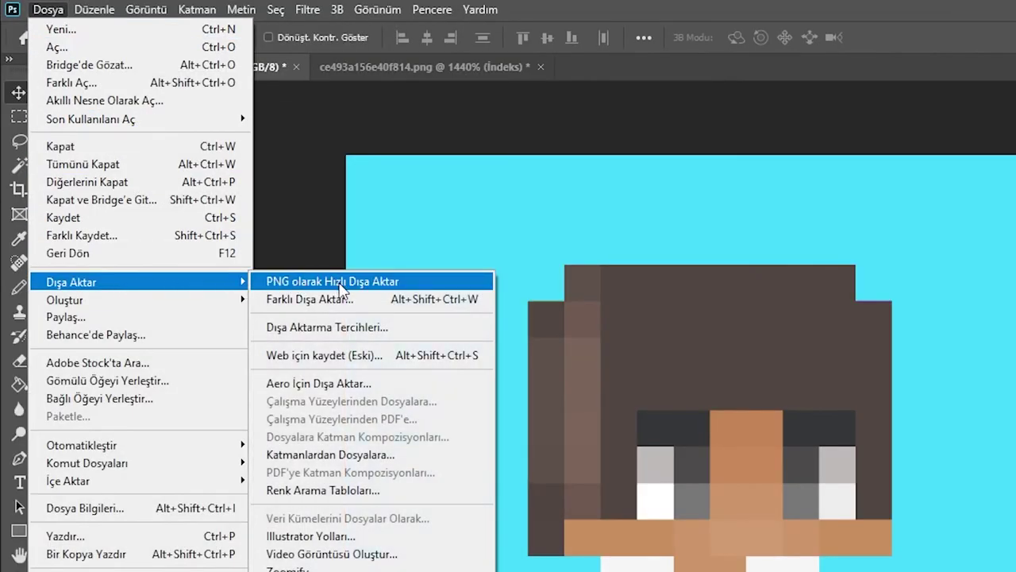
{"action": "left_click", "coordinate": [340, 284]}
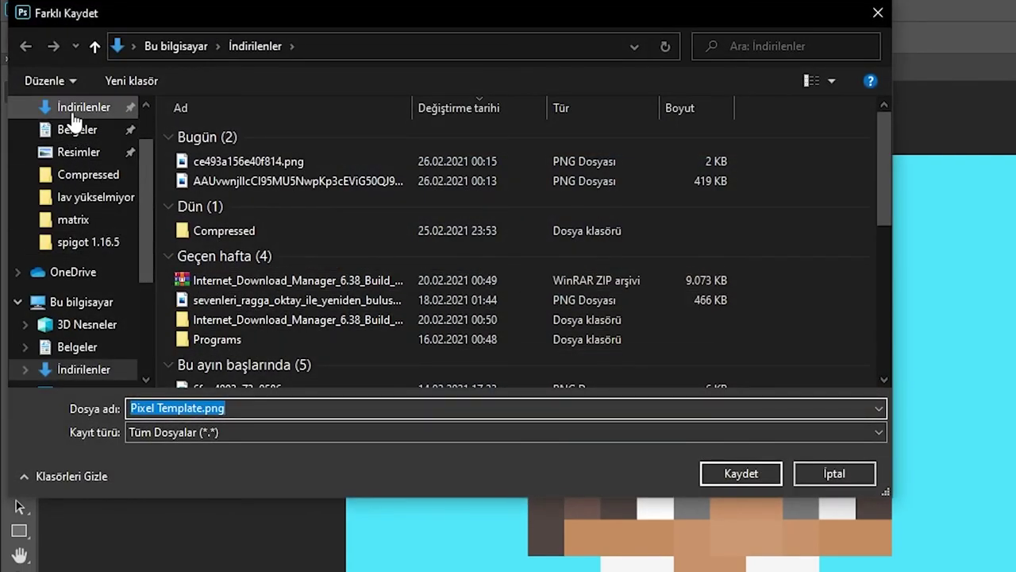
{"action": "scroll", "coordinate": [79, 333], "scroll_direction": "down", "scroll_amount": 1}
{"action": "left_click", "coordinate": [84, 347]}
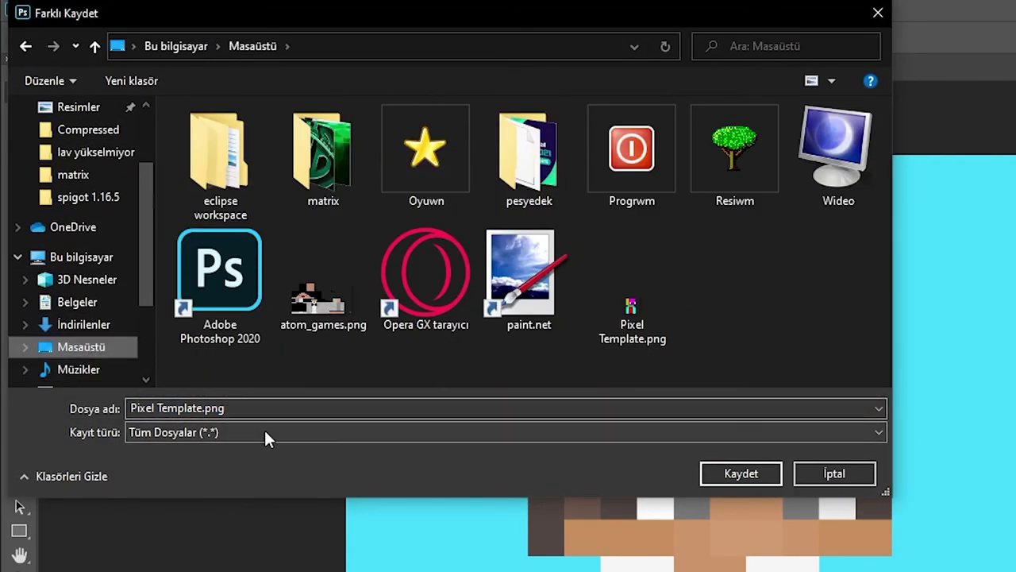
{"action": "left_click", "coordinate": [190, 404]}
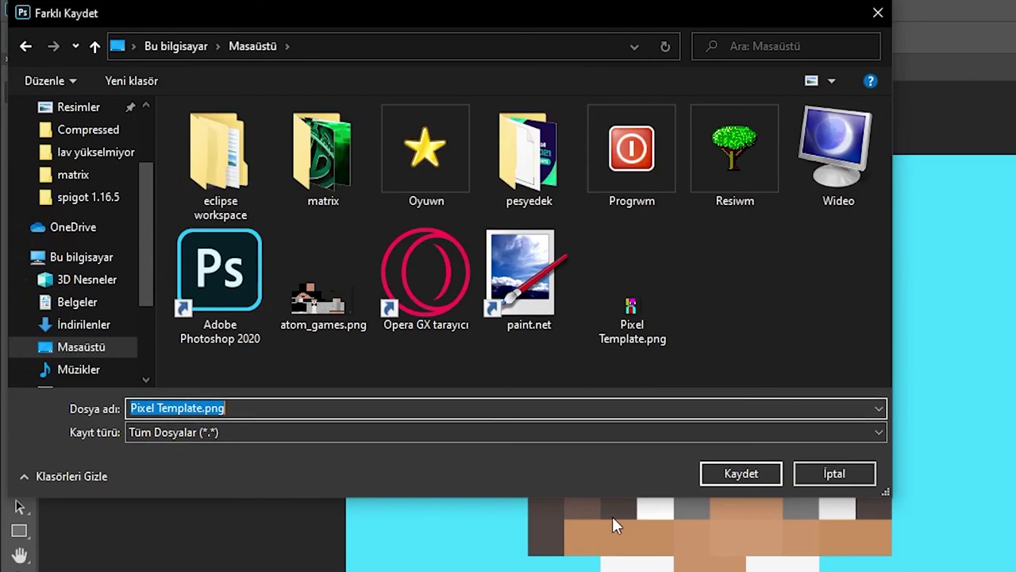
{"action": "type", "text": "pp"}
{"action": "type", "text": "."}
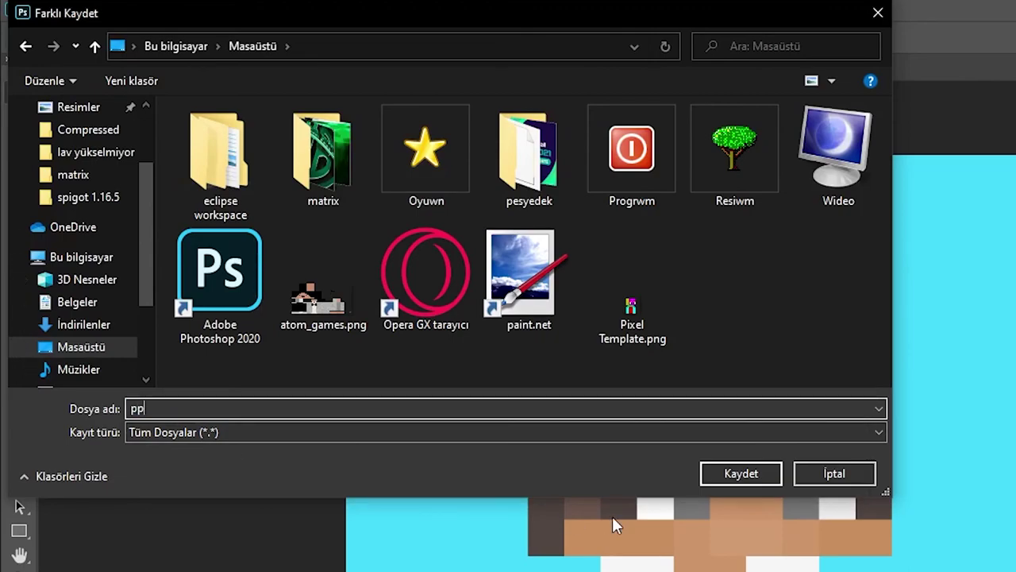
{"action": "type", "text": "png"}
{"action": "key", "text": "Return"}
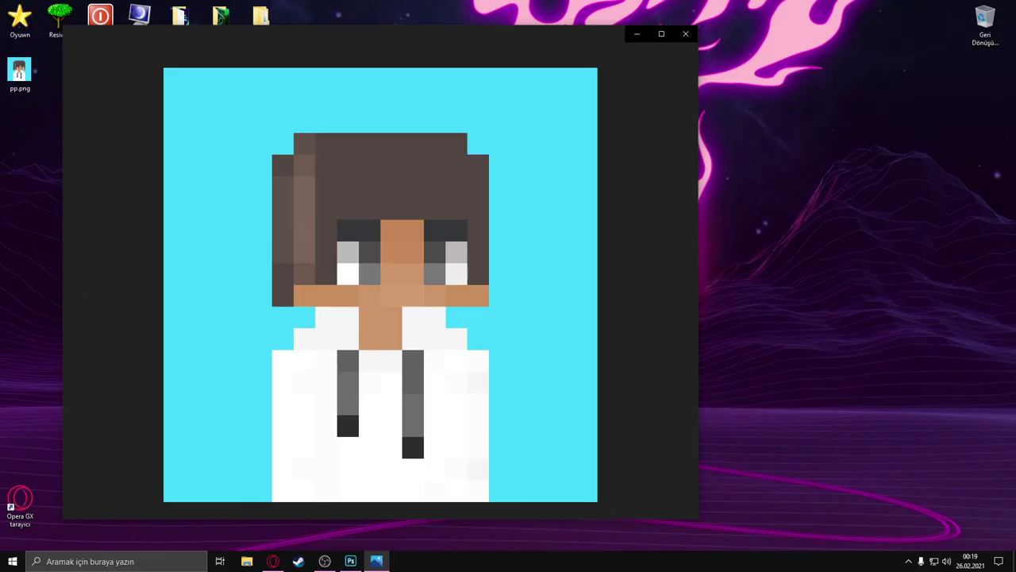